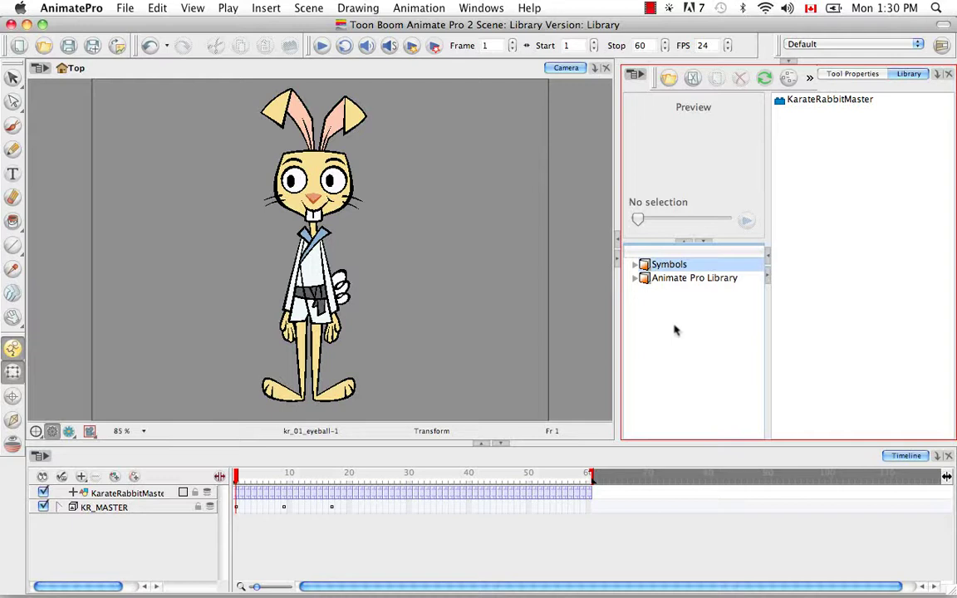
- Show the Library panel menu's Folders submenu, revealing its Open Library option
{"action": "right_click", "coordinate": [663, 325]}
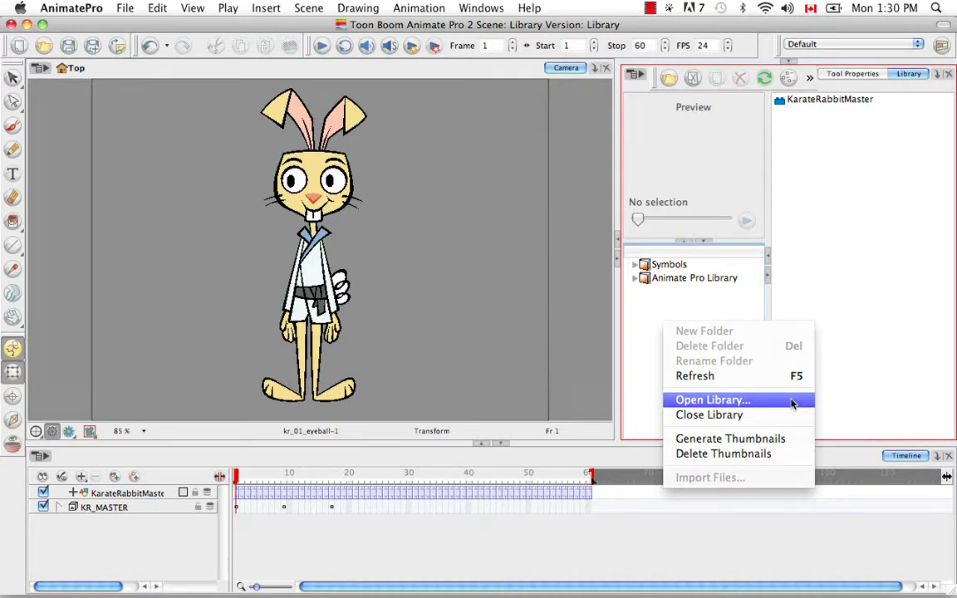
{"action": "left_click", "coordinate": [598, 316]}
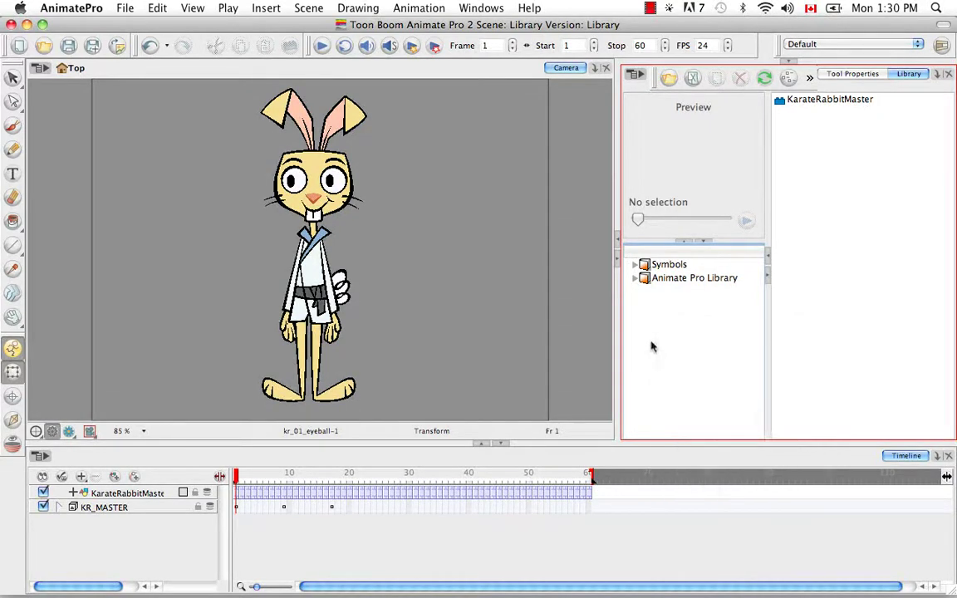
{"action": "left_click", "coordinate": [635, 75]}
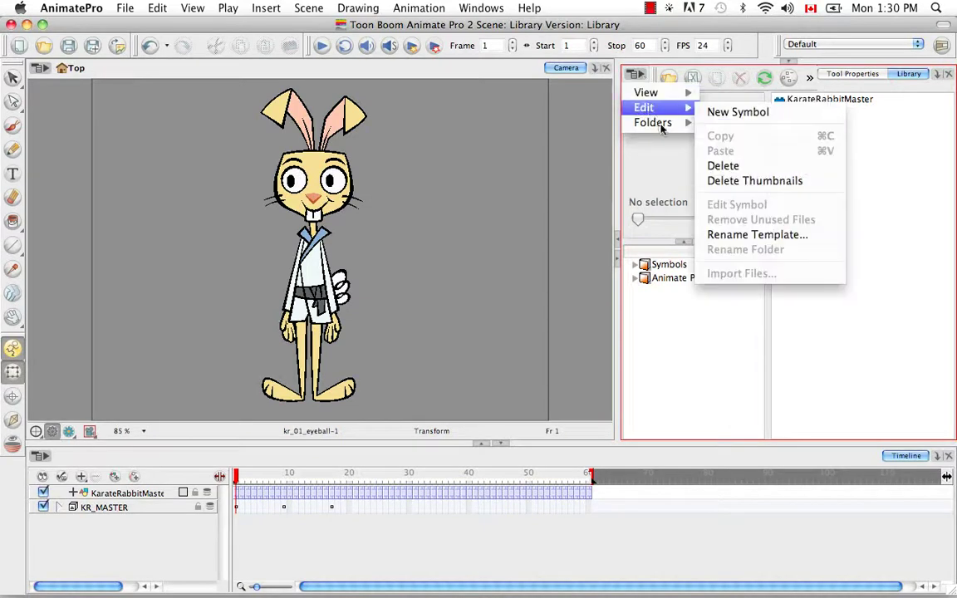
{"action": "mouse_move", "coordinate": [660, 124]}
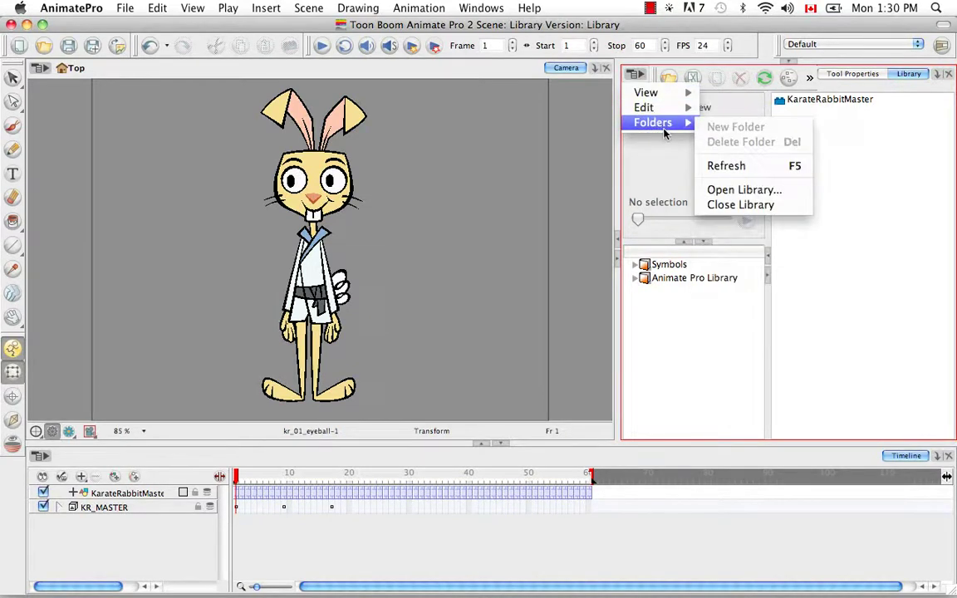
- Bring up the Open Library folder chooser, then reposition and shrink it to uncover the scene
{"action": "left_click", "coordinate": [803, 190]}
{"action": "left_click_drag", "start_coordinate": [802, 187], "coordinate": [490, 41]}
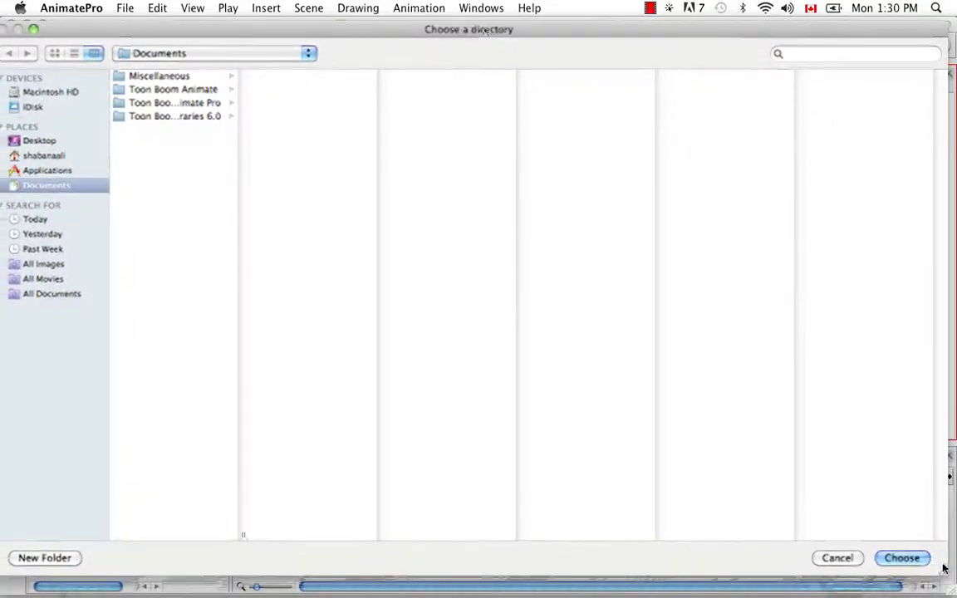
{"action": "left_click_drag", "start_coordinate": [945, 571], "coordinate": [631, 469]}
{"action": "left_click_drag", "start_coordinate": [431, 27], "coordinate": [666, 107]}
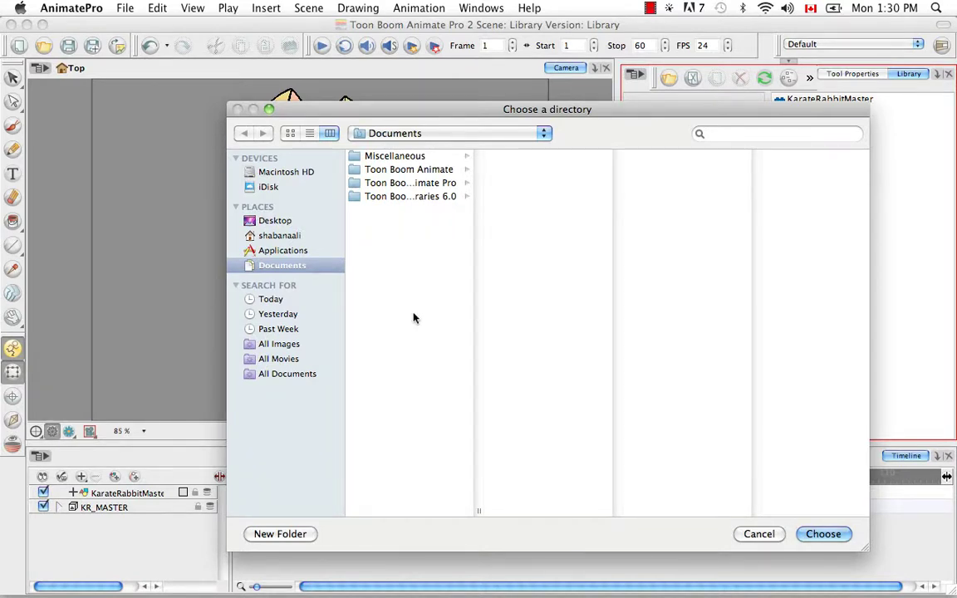
- Create a My_Library folder in Documents and open it as a library
{"action": "left_click", "coordinate": [279, 536]}
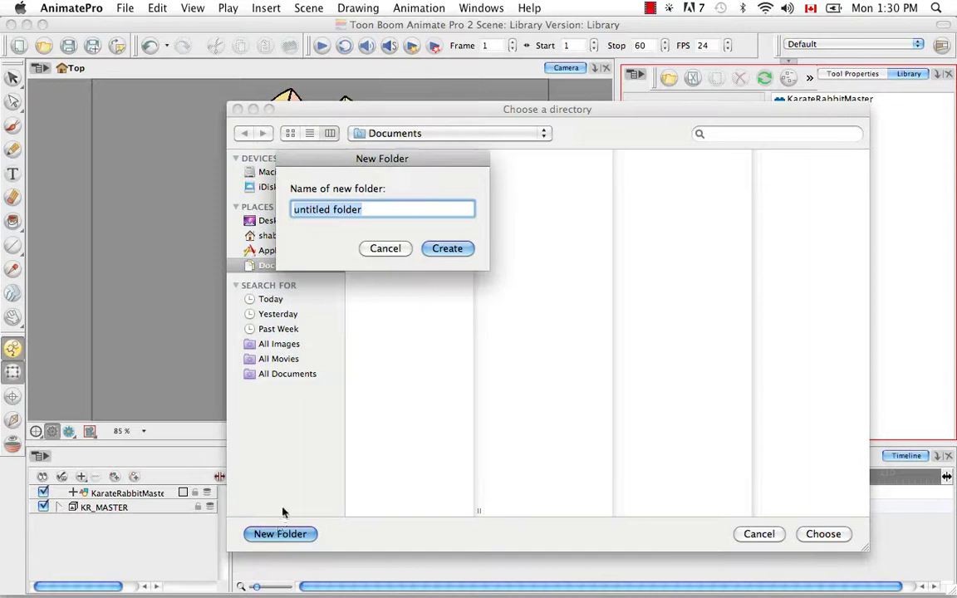
{"action": "key", "text": "BackSpace"}
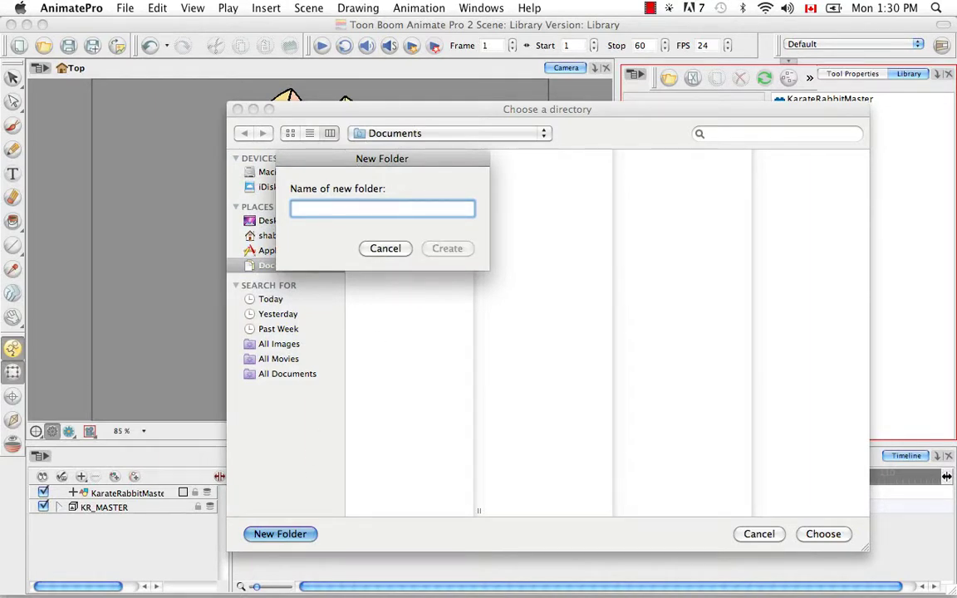
{"action": "type", "text": "My_"}
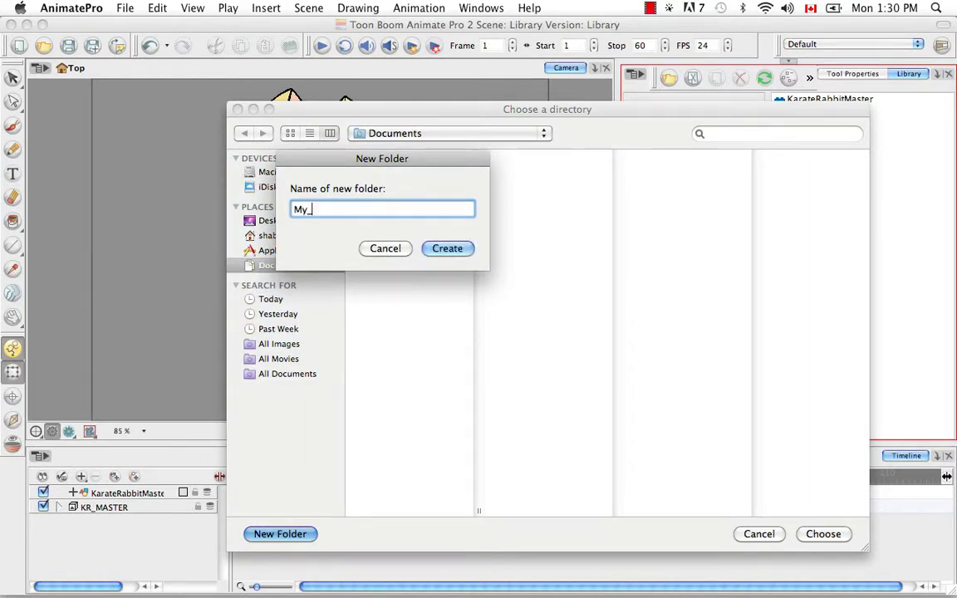
{"action": "type", "text": "Lir"}
{"action": "key", "text": "BackSpace"}
{"action": "type", "text": "brary"}
{"action": "left_click", "coordinate": [458, 254]}
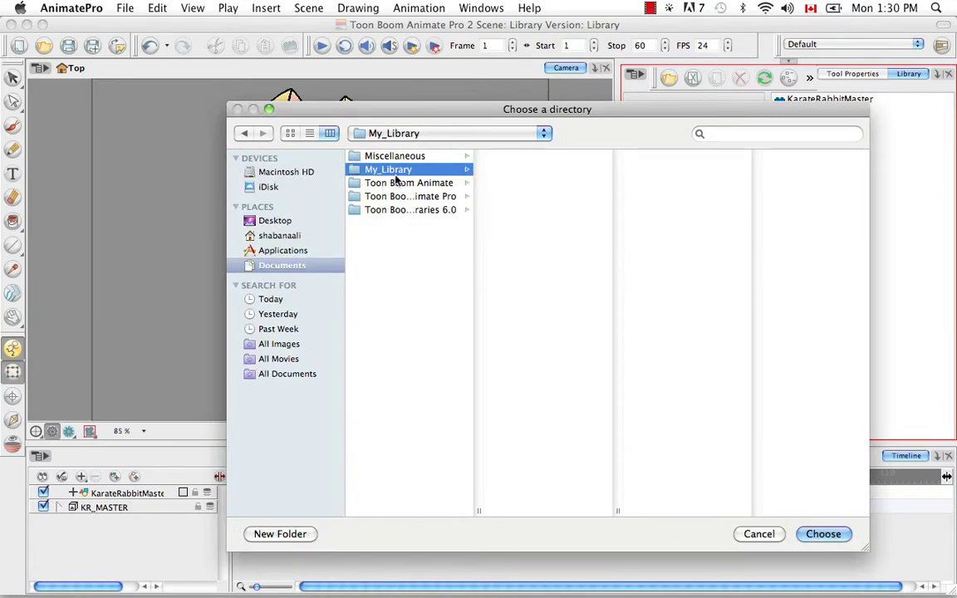
{"action": "left_click", "coordinate": [823, 533]}
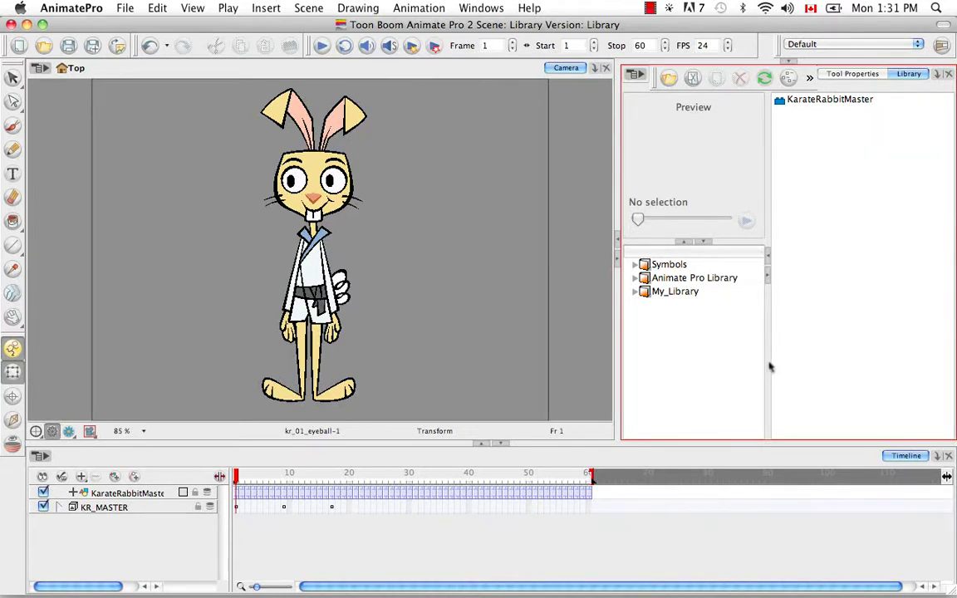
- In Finder's Documents folder, make a new folder named Your_Library
{"action": "left_click", "coordinate": [101, 565]}
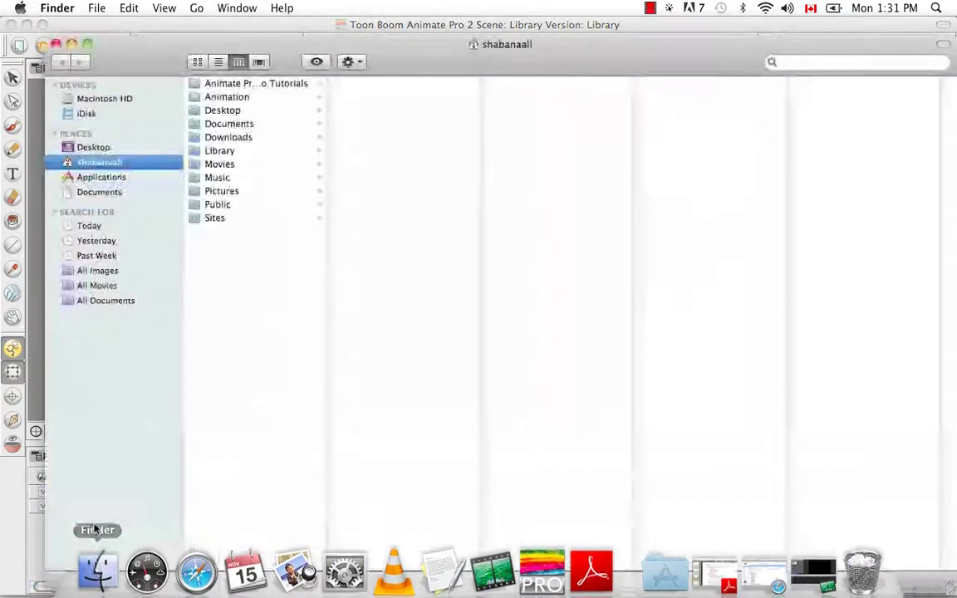
{"action": "left_click", "coordinate": [100, 193]}
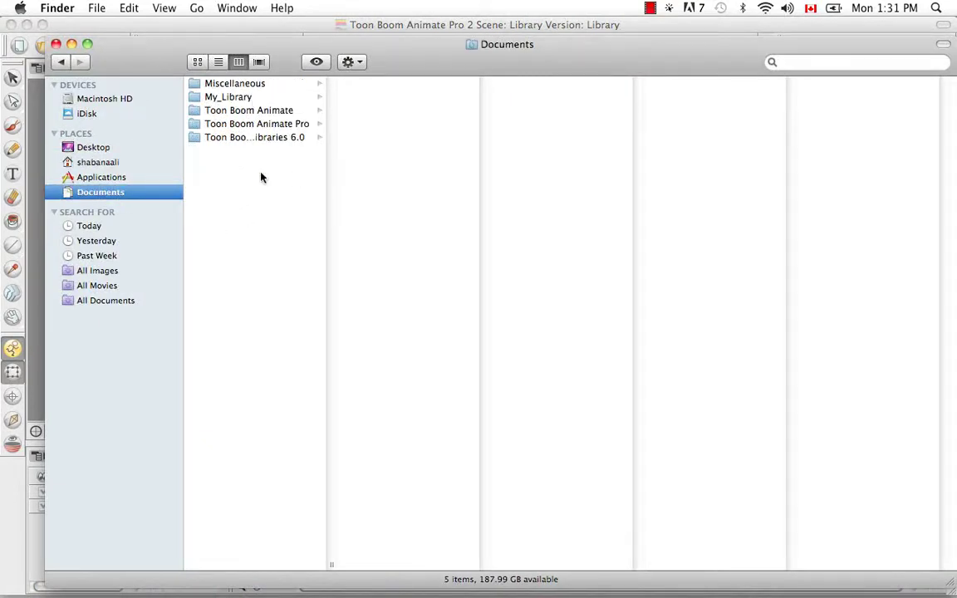
{"action": "right_click", "coordinate": [242, 220]}
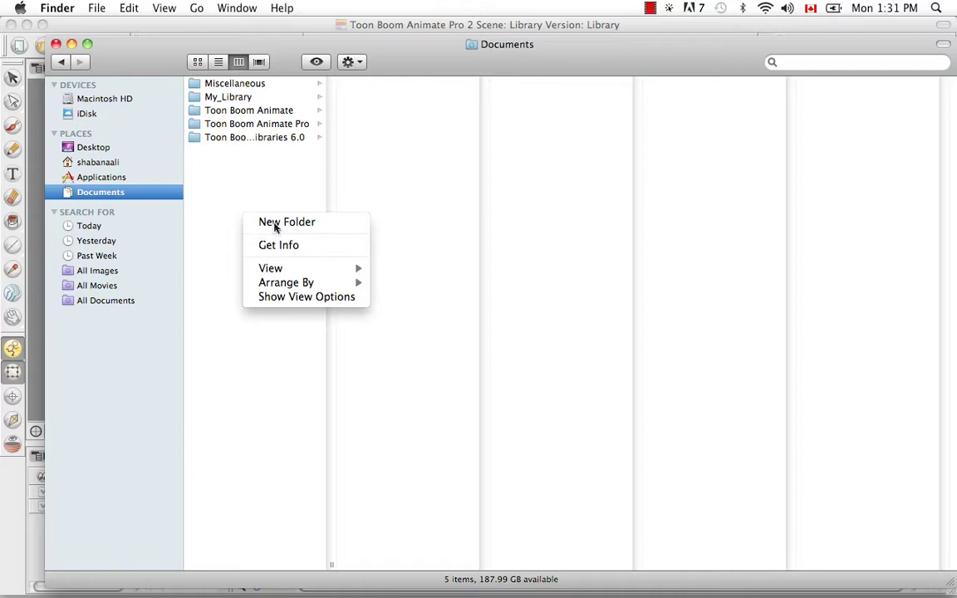
{"action": "left_click", "coordinate": [263, 217]}
{"action": "type", "text": "Your_"}
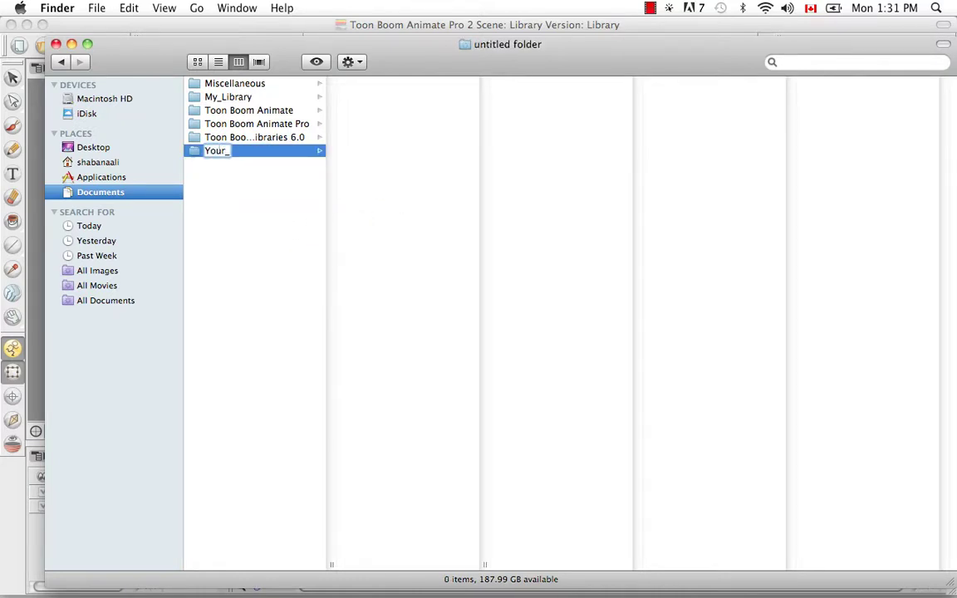
{"action": "type", "text": "Library"}
{"action": "key", "text": "Return"}
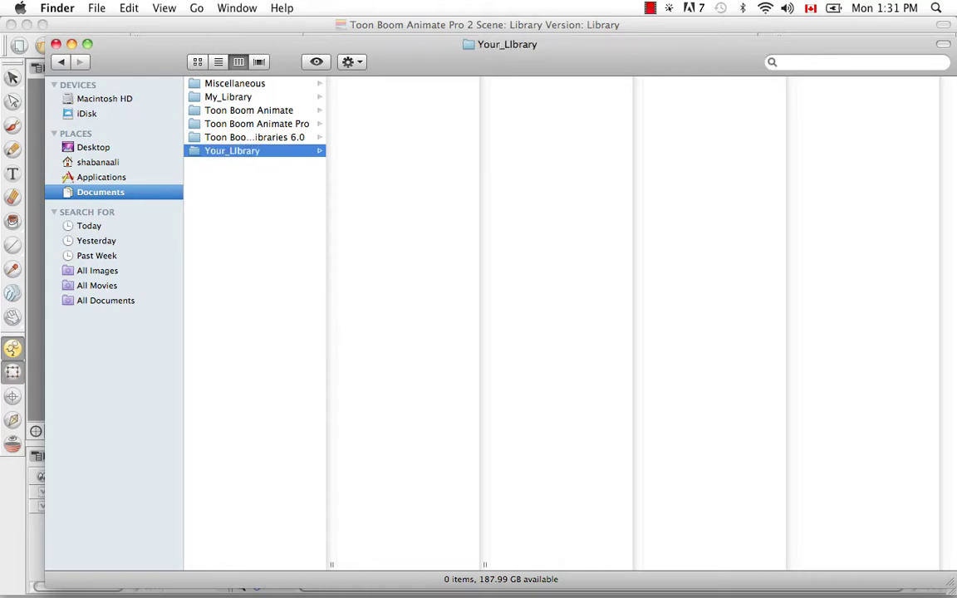
- Close Finder and open Documents/Your_Library as a library beneath My_Library
{"action": "left_click", "coordinate": [56, 44]}
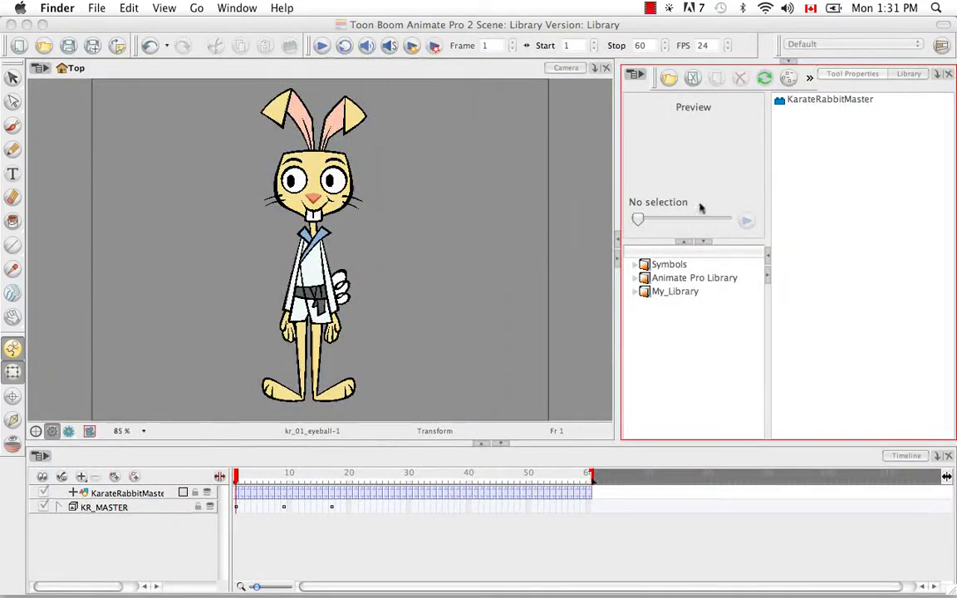
{"action": "left_click", "coordinate": [669, 78]}
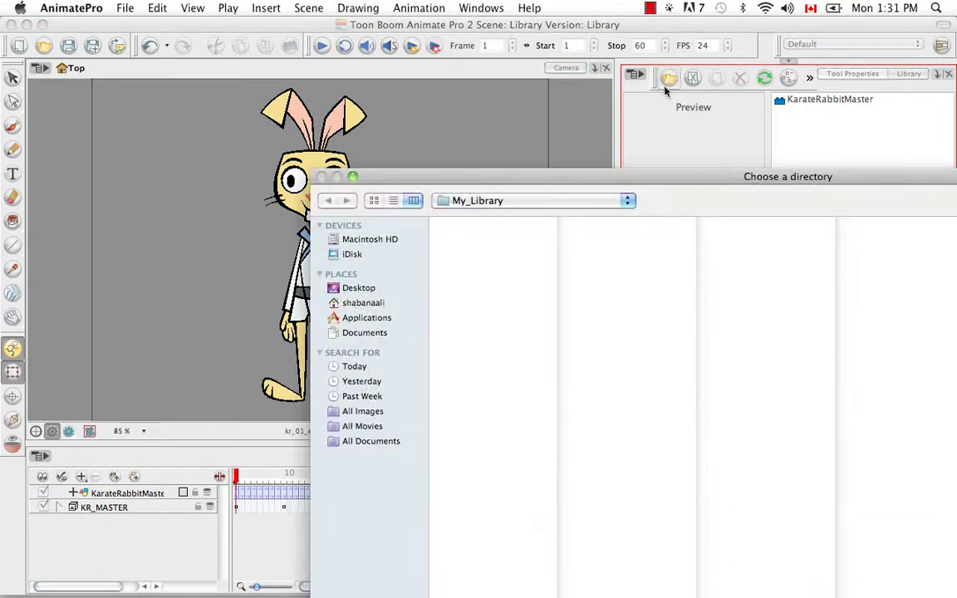
{"action": "left_click_drag", "start_coordinate": [660, 176], "coordinate": [383, 23]}
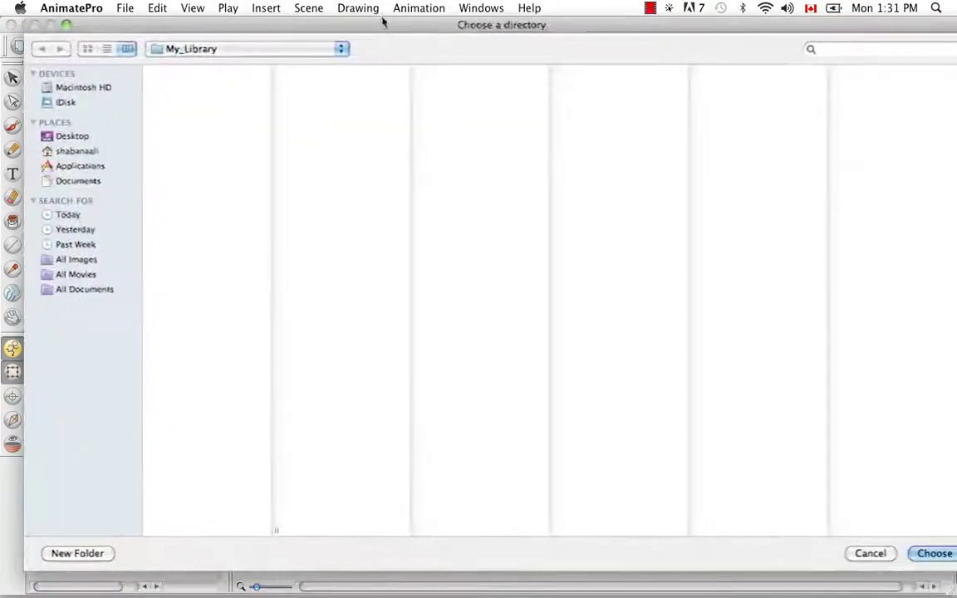
{"action": "left_click", "coordinate": [84, 181]}
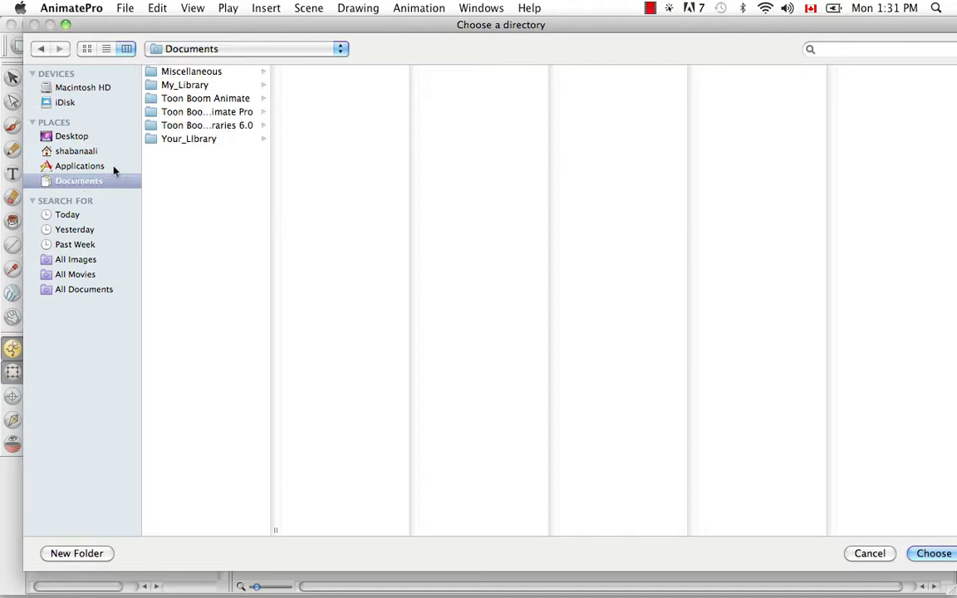
{"action": "left_click", "coordinate": [209, 139]}
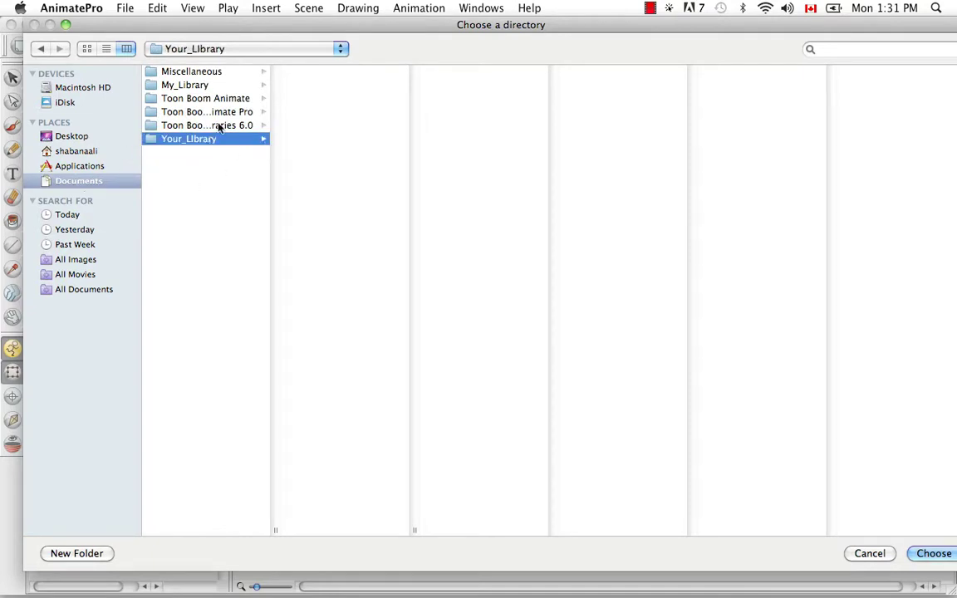
{"action": "left_click", "coordinate": [931, 554]}
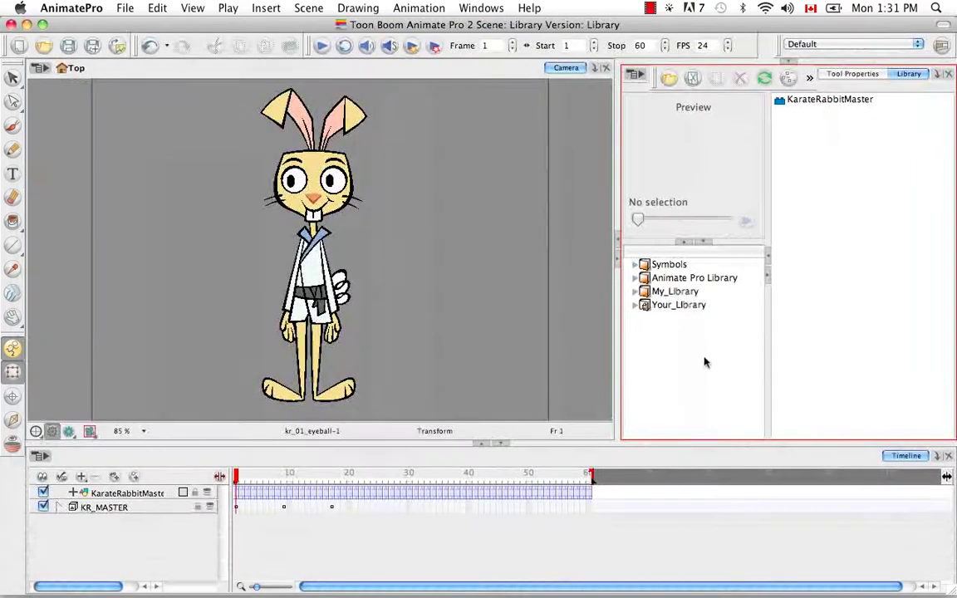
{"action": "left_click", "coordinate": [683, 305]}
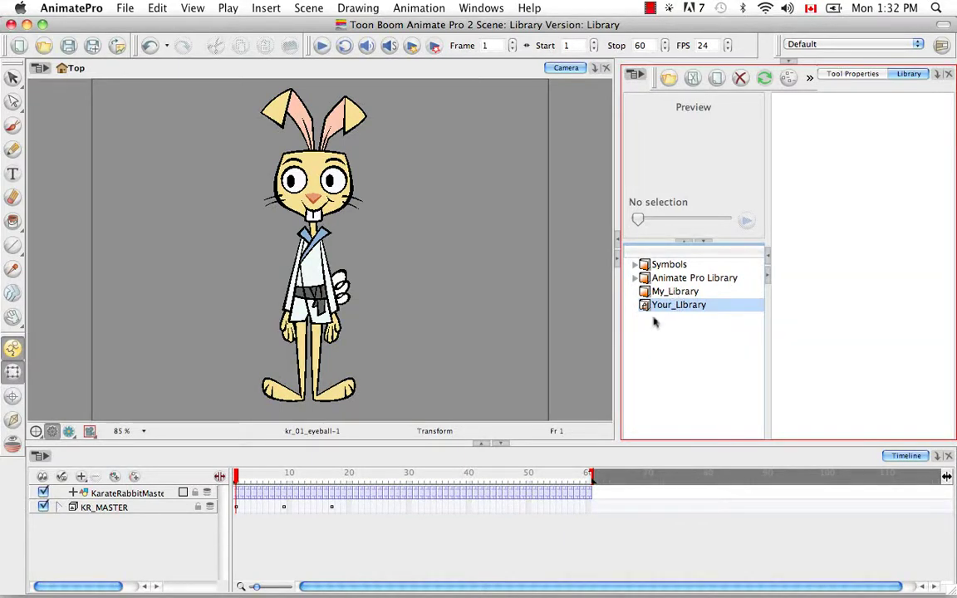
- Close My_Library with the toolbar icon and Your_Library via its context menu
{"action": "left_click", "coordinate": [662, 291]}
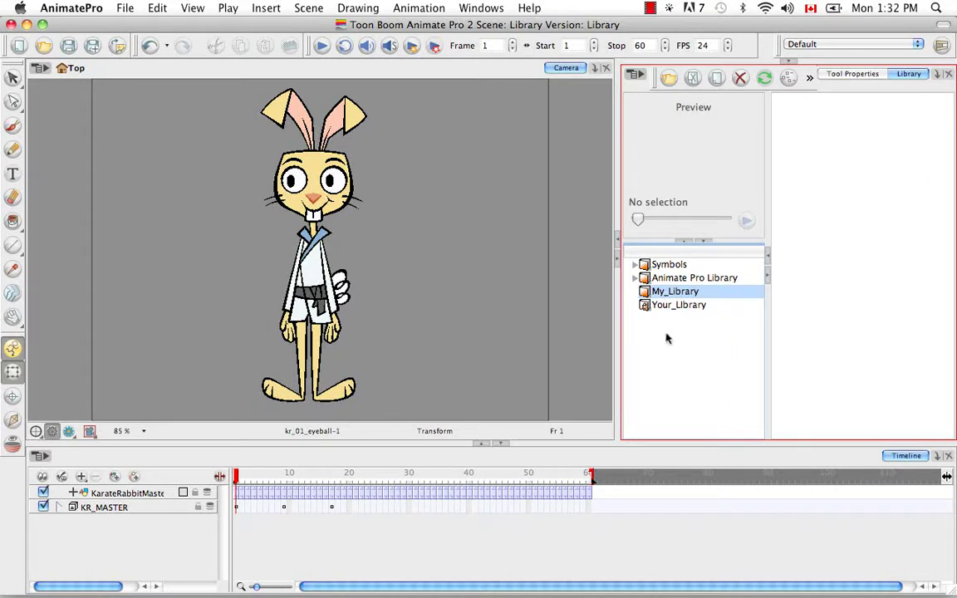
{"action": "left_click", "coordinate": [695, 77]}
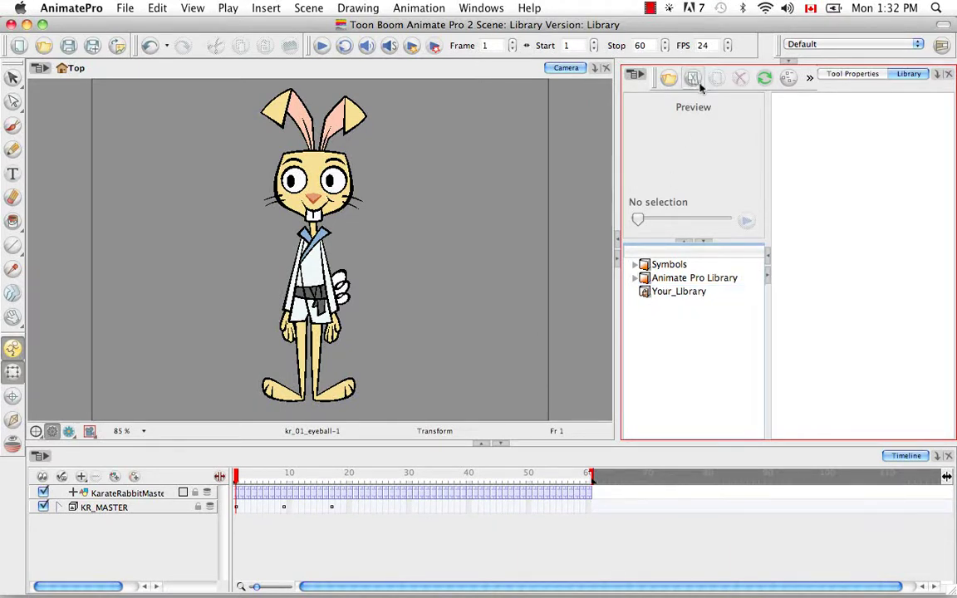
{"action": "left_click", "coordinate": [663, 294]}
{"action": "right_click", "coordinate": [665, 295]}
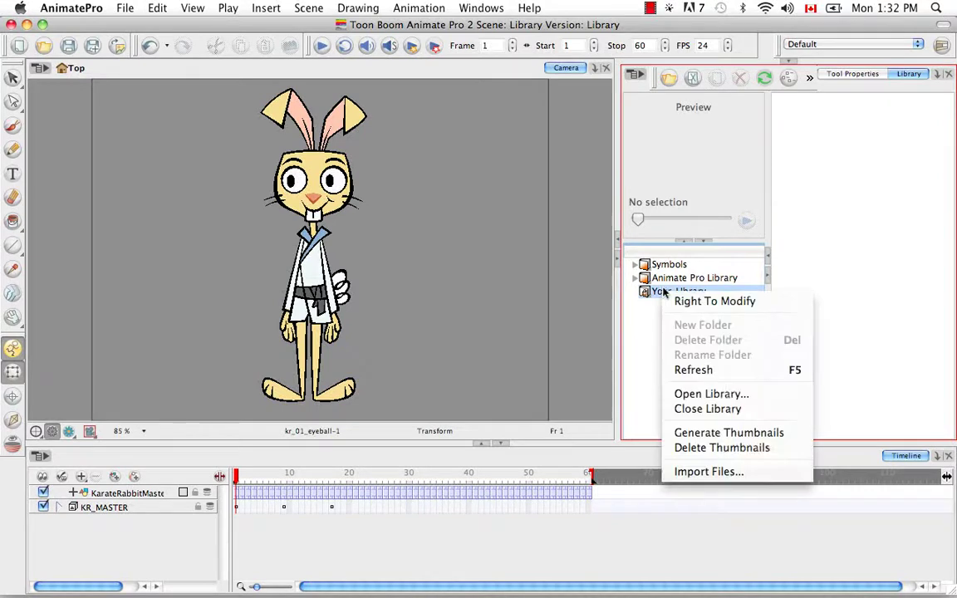
{"action": "left_click", "coordinate": [690, 409]}
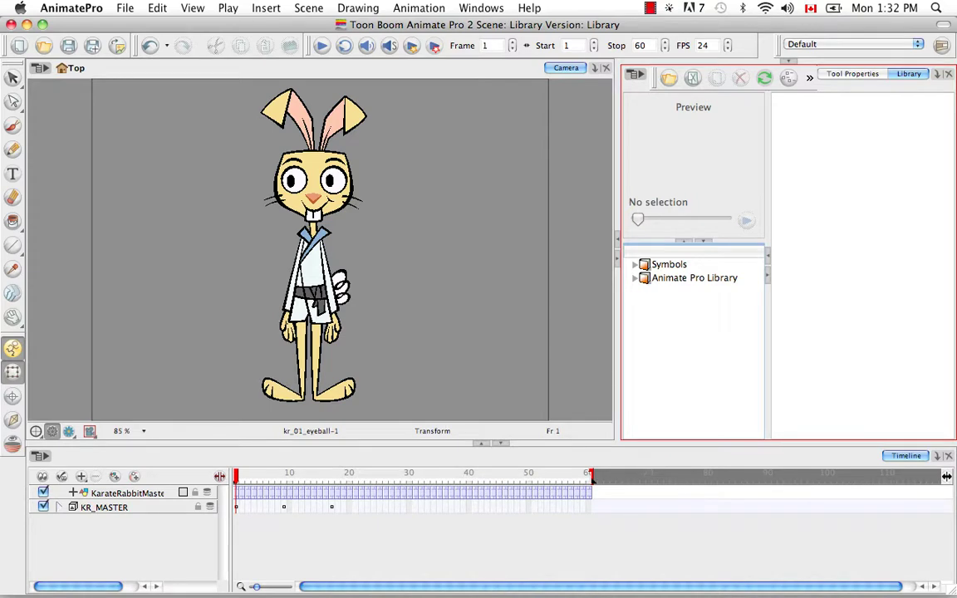
{"action": "left_click", "coordinate": [97, 560]}
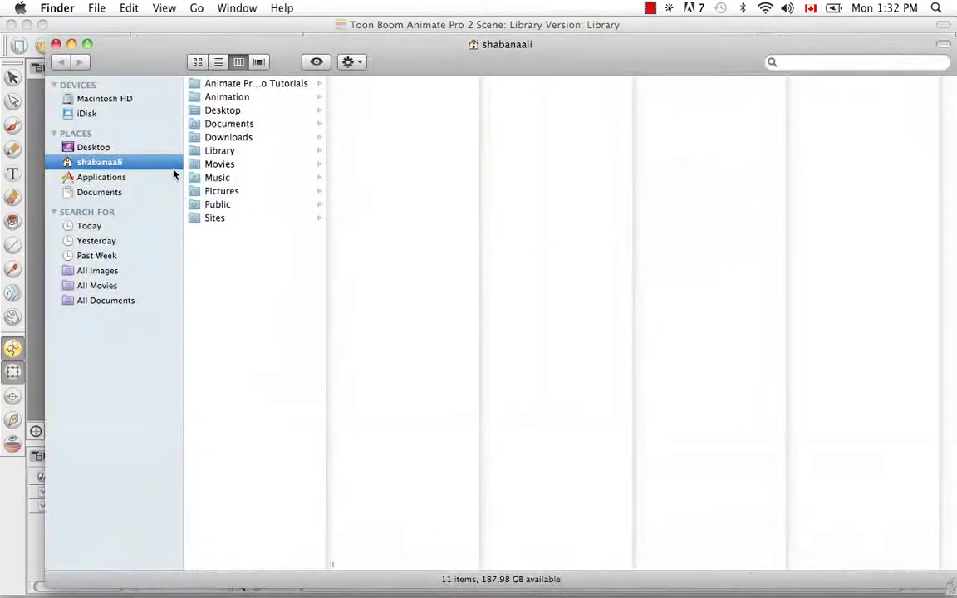
{"action": "left_click", "coordinate": [96, 192]}
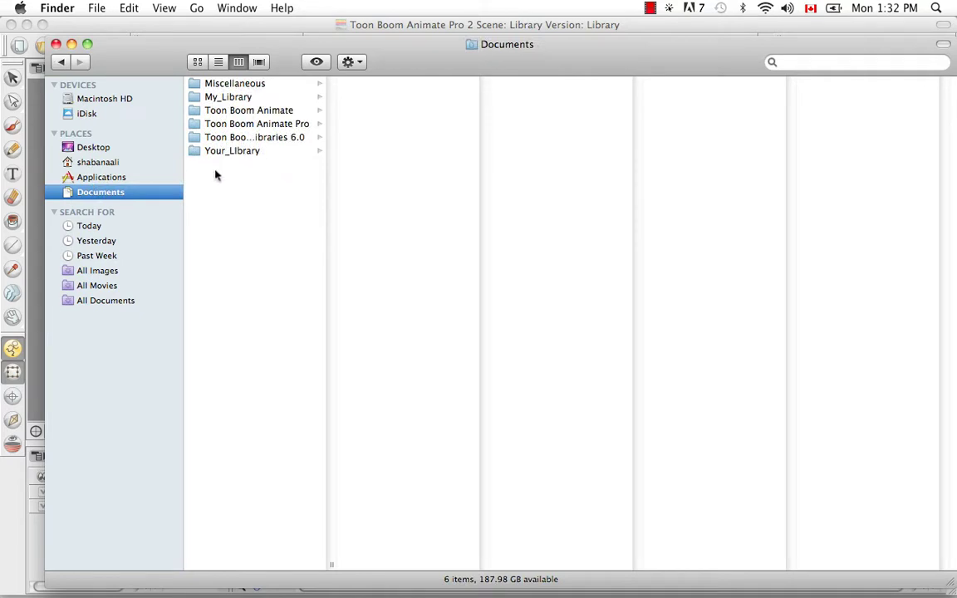
{"action": "left_click", "coordinate": [55, 44]}
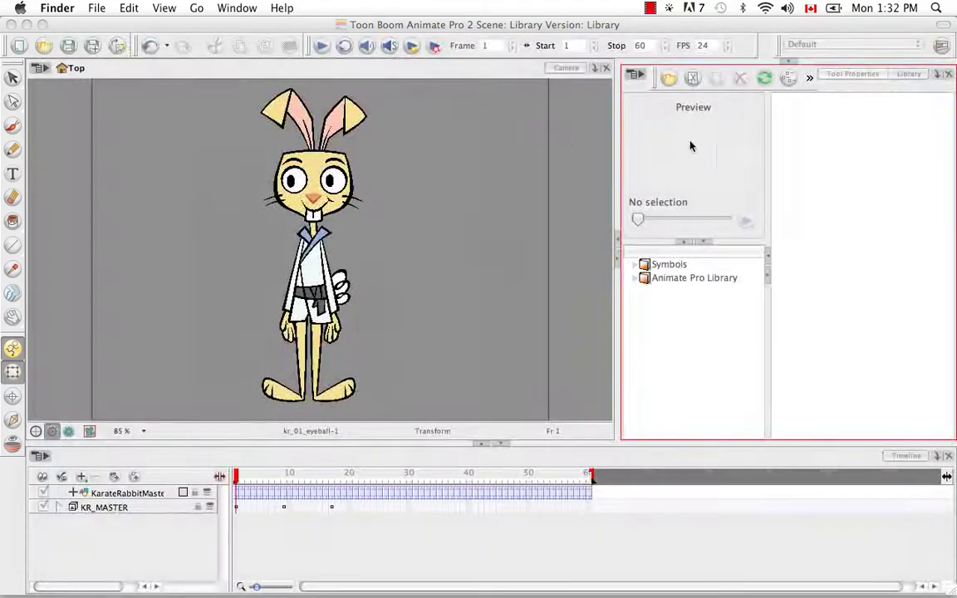
- Reopen Documents/My_Library as a library
{"action": "left_click", "coordinate": [675, 88]}
{"action": "left_click", "coordinate": [669, 78]}
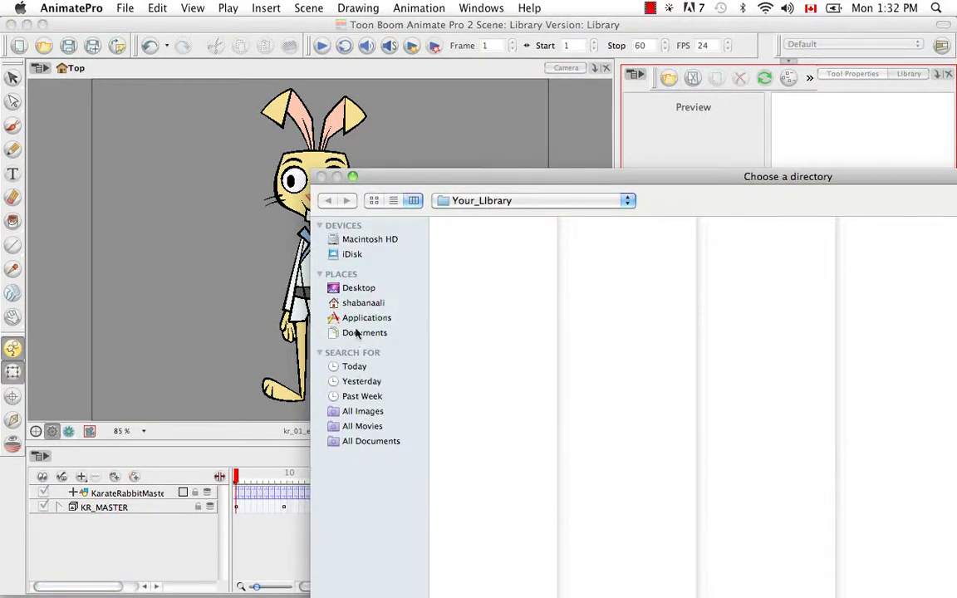
{"action": "left_click", "coordinate": [357, 333]}
{"action": "left_click", "coordinate": [482, 237]}
{"action": "left_click_drag", "start_coordinate": [685, 181], "coordinate": [325, 47]}
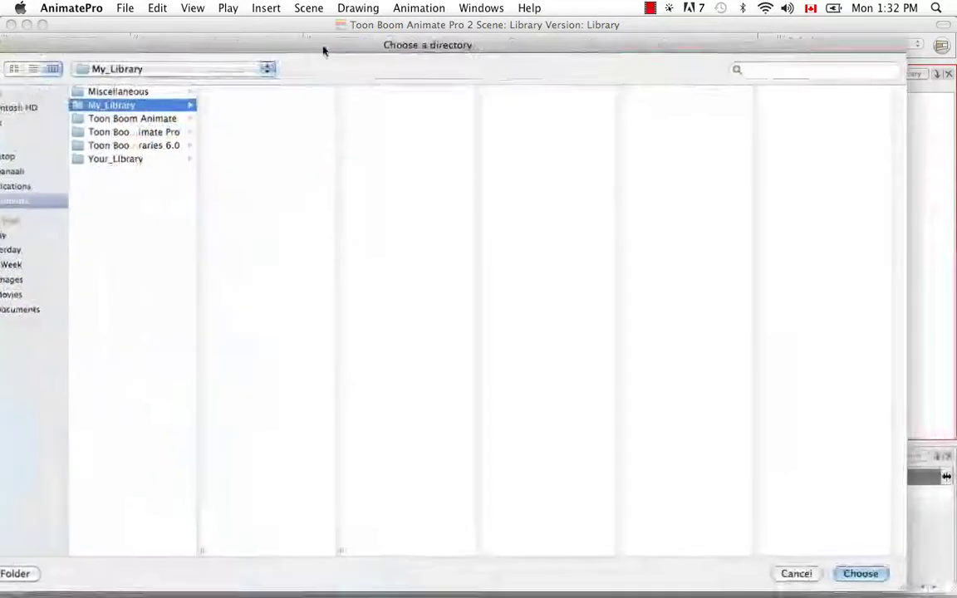
{"action": "left_click", "coordinate": [855, 573]}
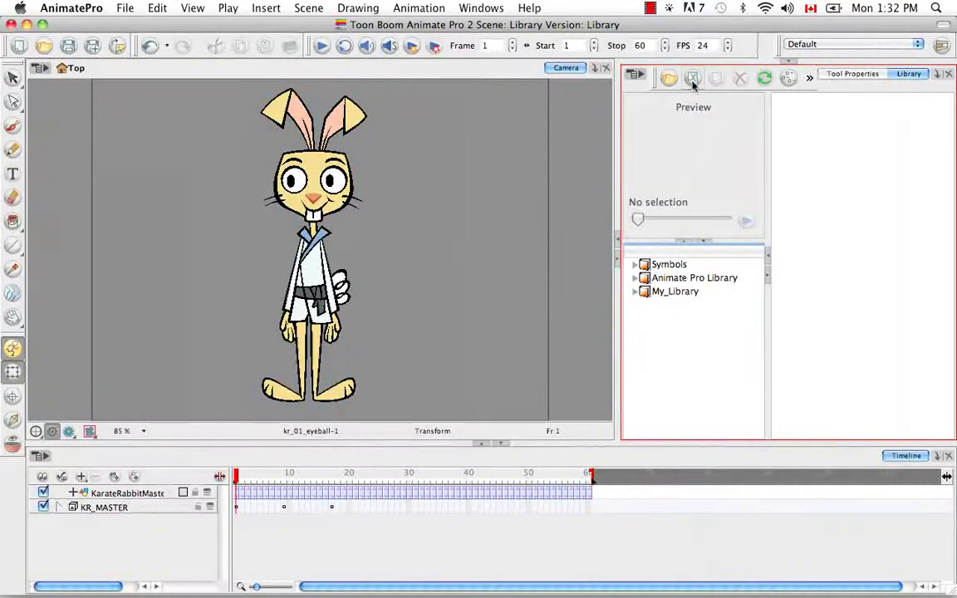
- Reopen Documents/Your_Library as a library as well
{"action": "left_click", "coordinate": [669, 78]}
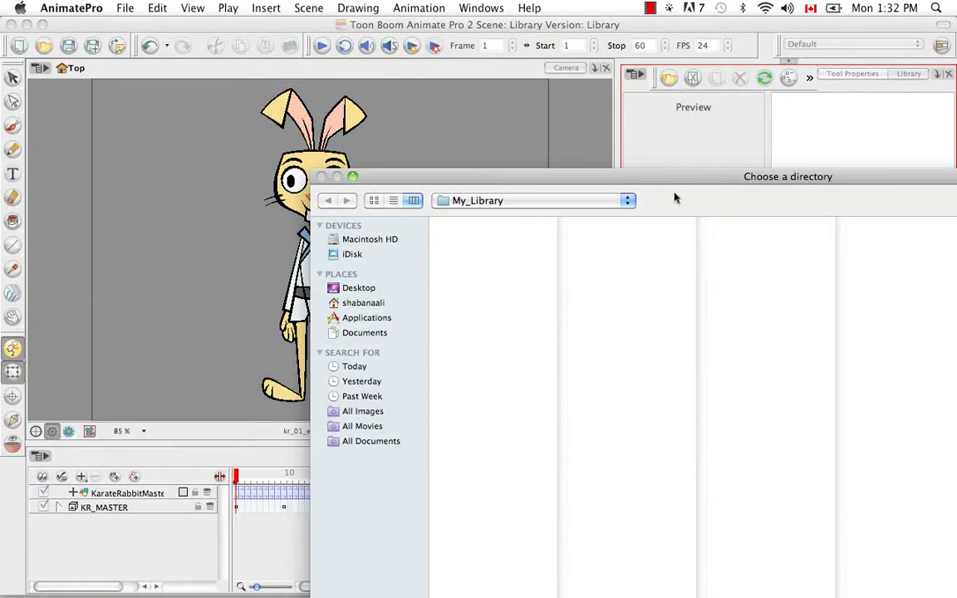
{"action": "left_click", "coordinate": [366, 333]}
{"action": "left_click_drag", "start_coordinate": [658, 181], "coordinate": [385, 12]}
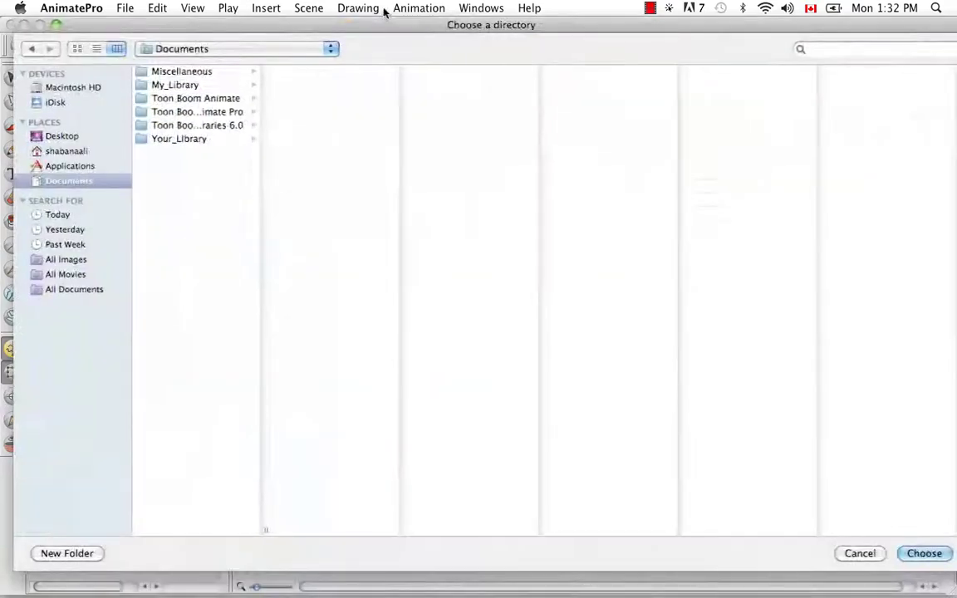
{"action": "left_click", "coordinate": [193, 139]}
{"action": "left_click", "coordinate": [908, 550]}
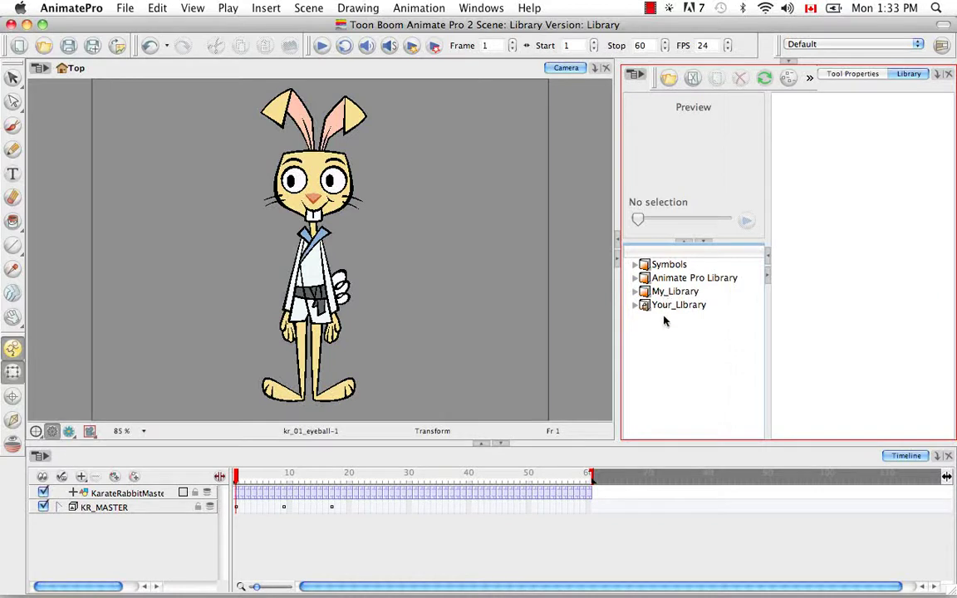
{"action": "left_click", "coordinate": [675, 294]}
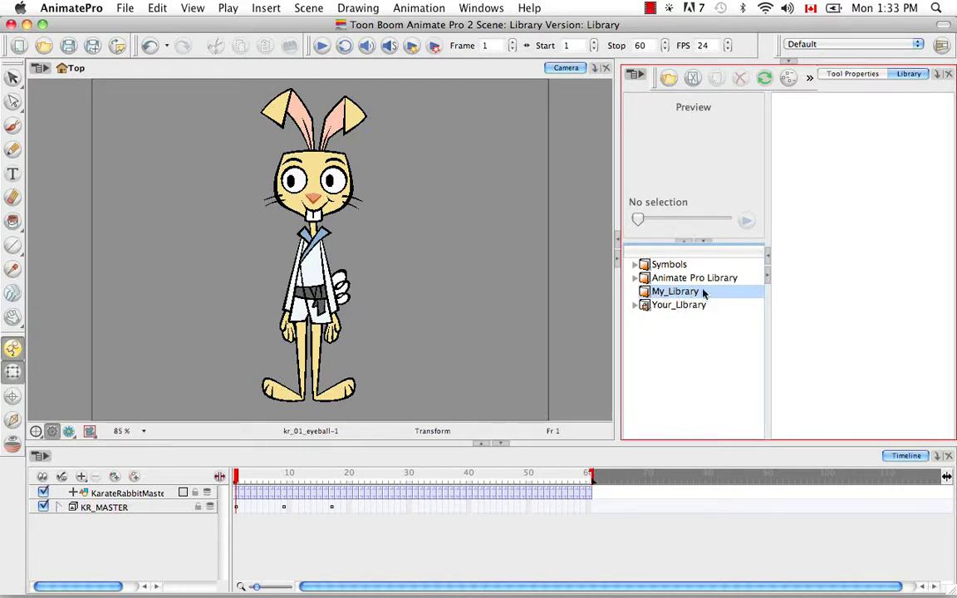
- Create a new folder inside My_Library and name it Characters
{"action": "right_click", "coordinate": [650, 296]}
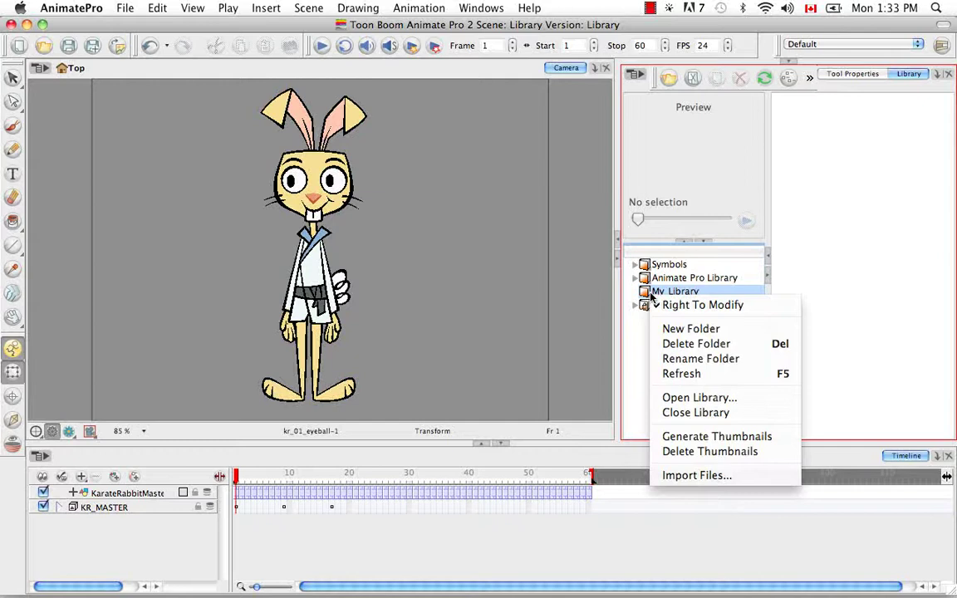
{"action": "left_click", "coordinate": [681, 329]}
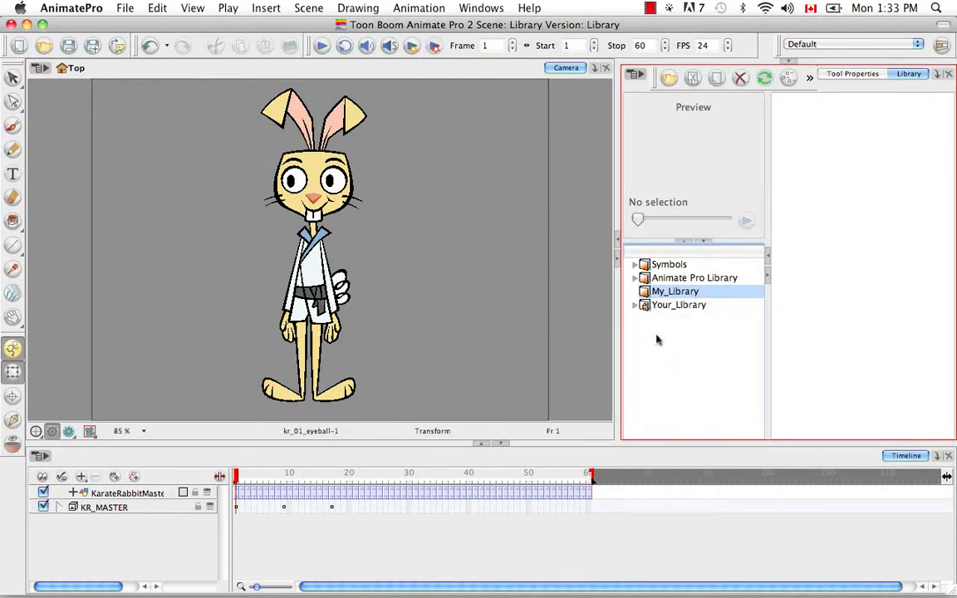
{"action": "left_click", "coordinate": [660, 338]}
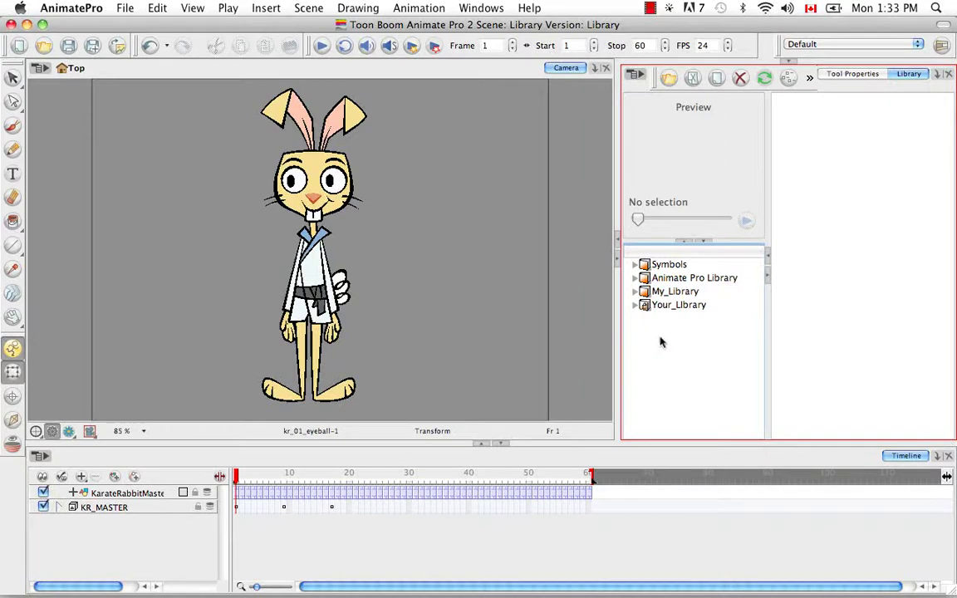
{"action": "double_click", "coordinate": [657, 292]}
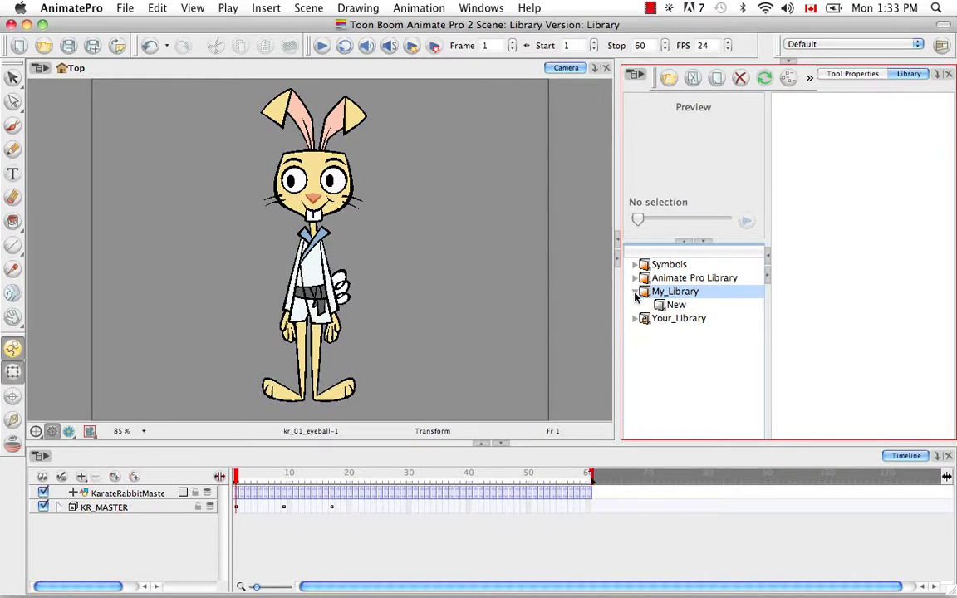
{"action": "left_click", "coordinate": [675, 306]}
{"action": "left_click", "coordinate": [675, 306]}
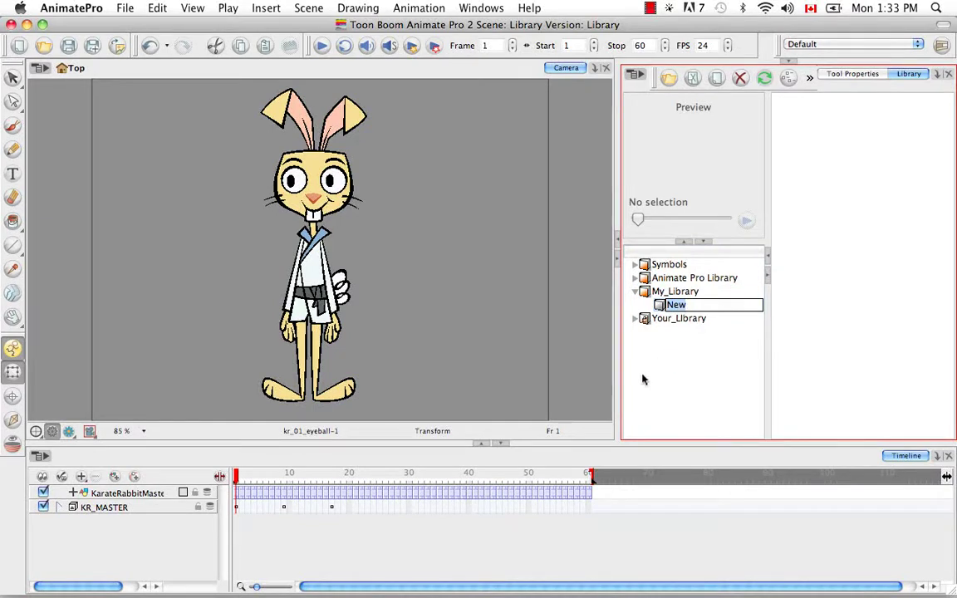
{"action": "key", "text": "BackSpace"}
{"action": "type", "text": "Characters"}
{"action": "key", "text": "Return"}
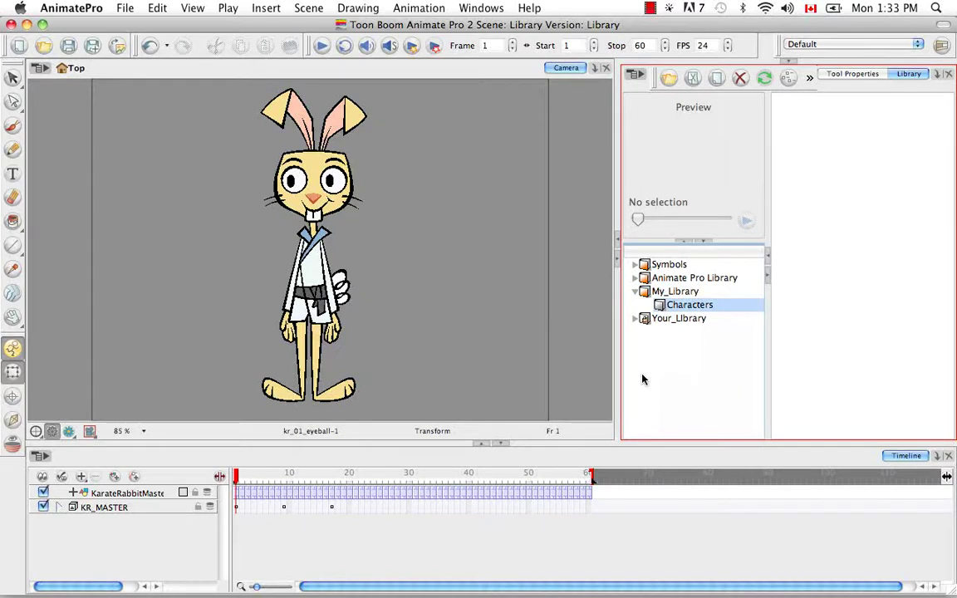
{"action": "left_click", "coordinate": [673, 292]}
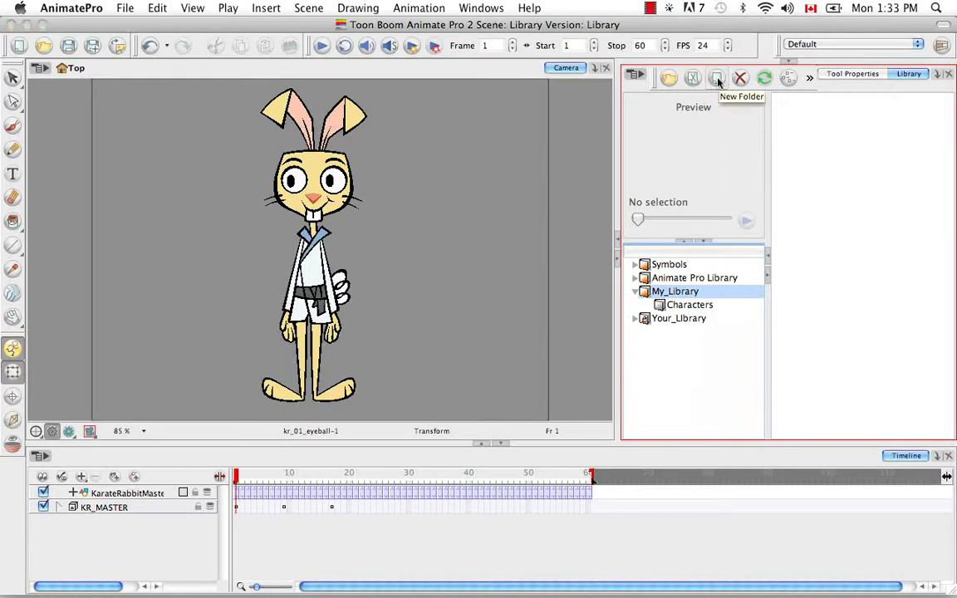
- Add a second folder in My_Library and rename it Props
{"action": "key", "text": "super+z"}
{"action": "left_click", "coordinate": [635, 293]}
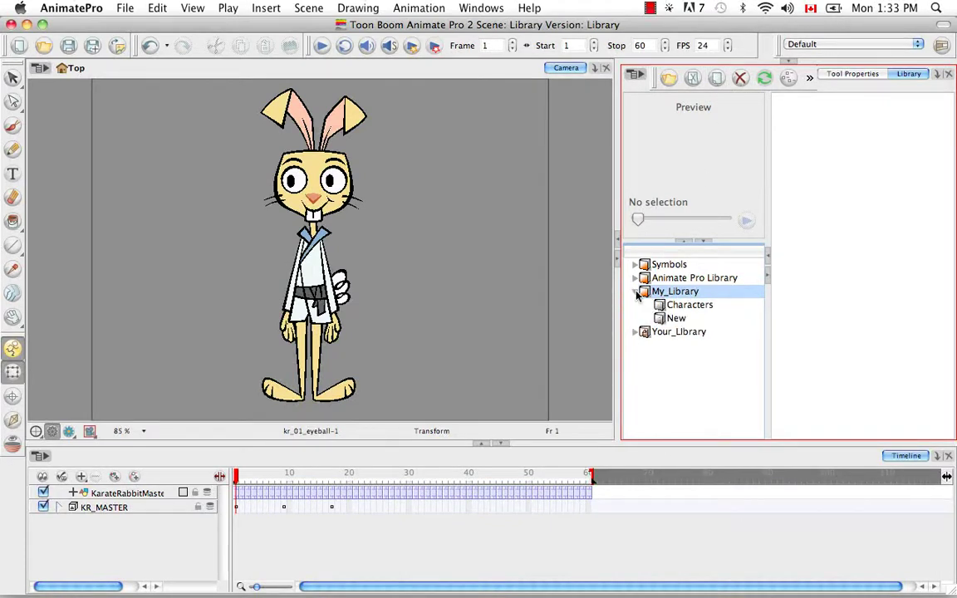
{"action": "left_click", "coordinate": [675, 322]}
{"action": "right_click", "coordinate": [674, 324]}
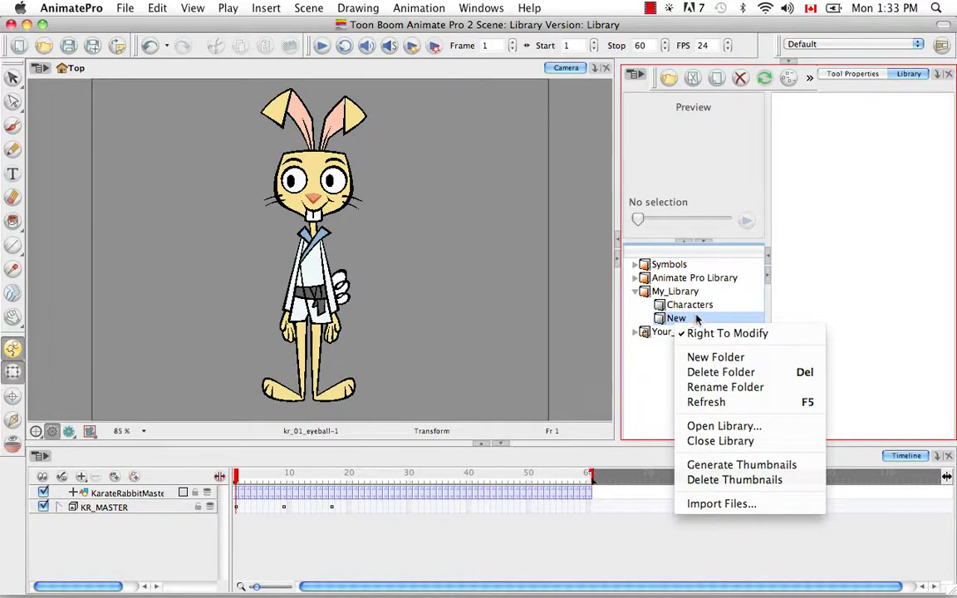
{"action": "left_click", "coordinate": [772, 388]}
{"action": "type", "text": "Props"}
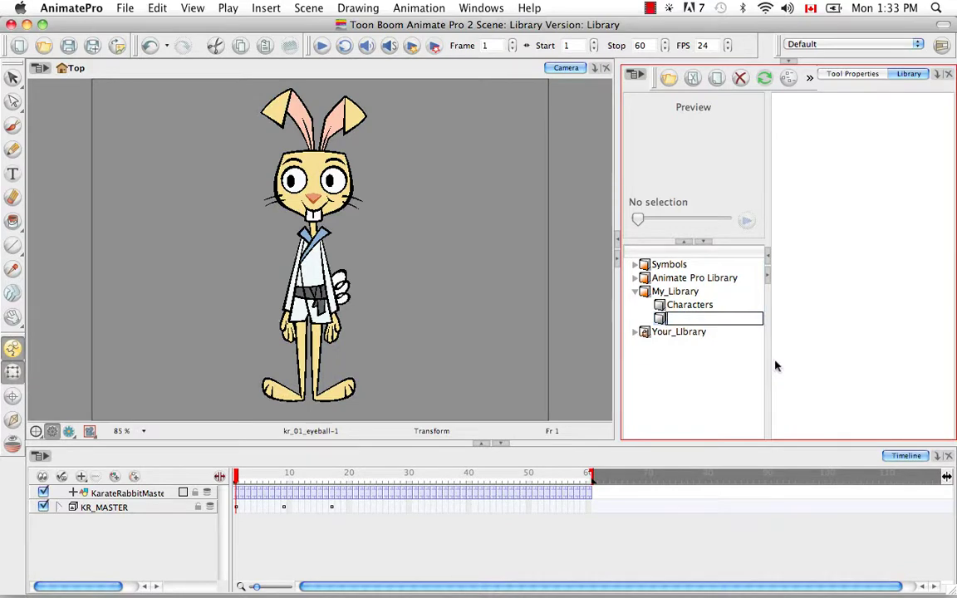
{"action": "key", "text": "Return"}
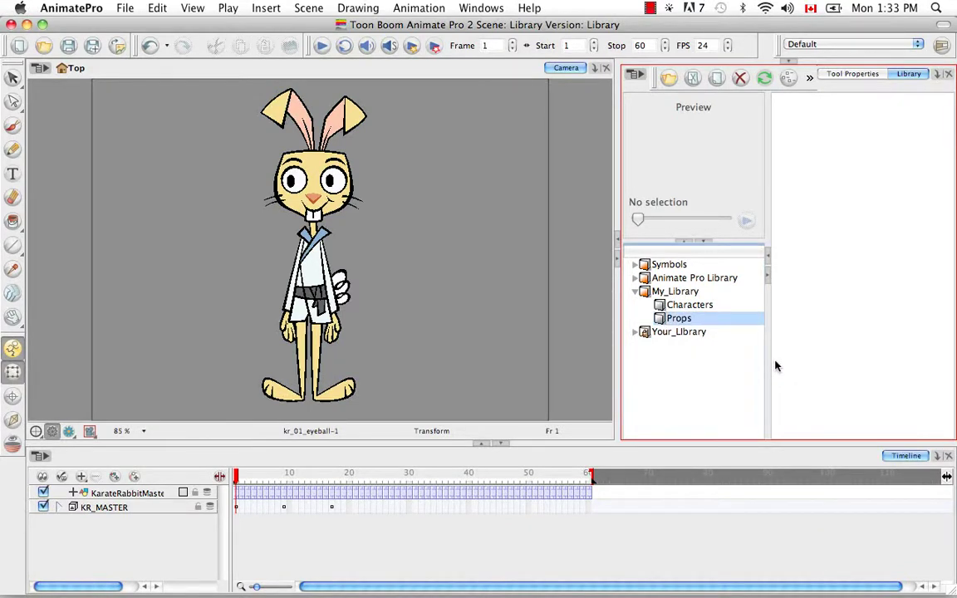
{"action": "left_click", "coordinate": [664, 292]}
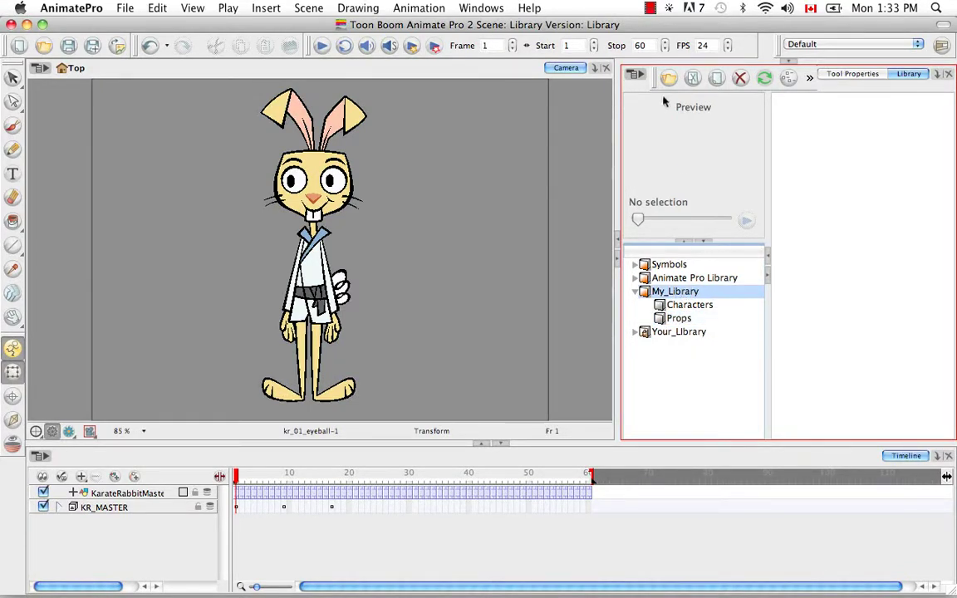
- Create another new folder in My_Library from the Library menu's Folders submenu
{"action": "left_click", "coordinate": [636, 76]}
{"action": "left_click", "coordinate": [636, 76]}
{"action": "left_click", "coordinate": [637, 76]}
{"action": "mouse_move", "coordinate": [656, 122]}
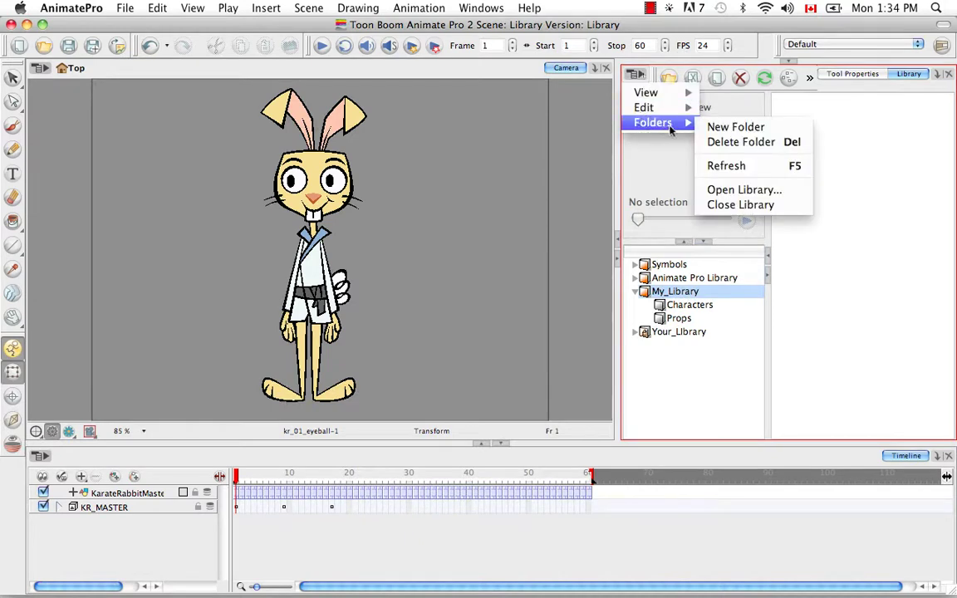
{"action": "left_click", "coordinate": [741, 142]}
{"action": "left_click", "coordinate": [635, 292]}
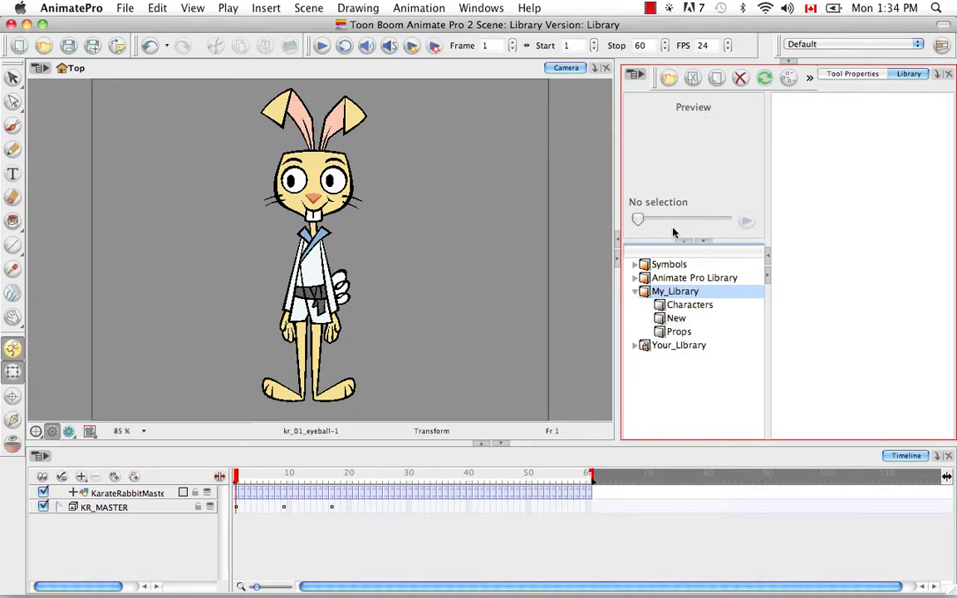
{"action": "left_click", "coordinate": [677, 319]}
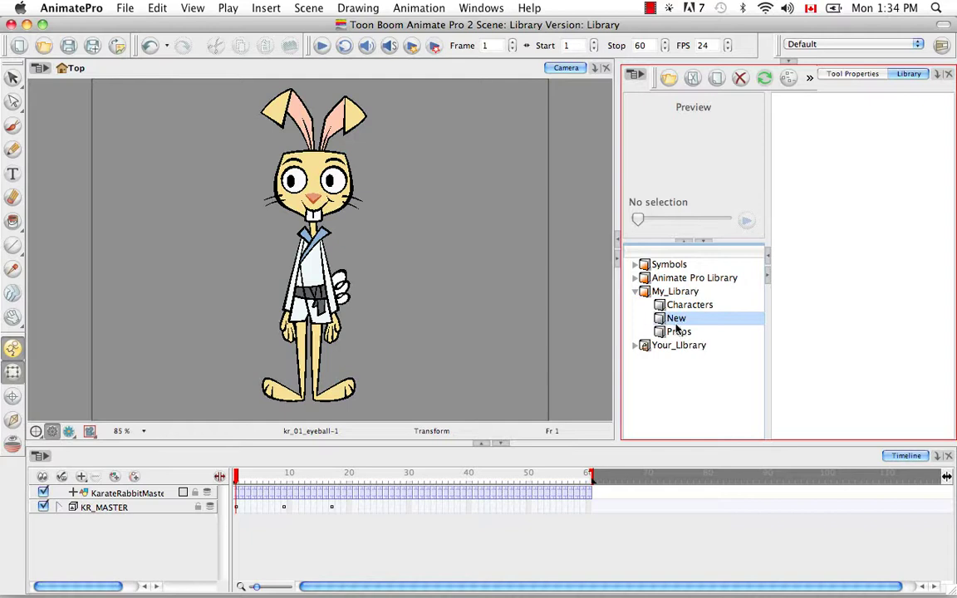
- Rename the New folder to Backgrounds
{"action": "right_click", "coordinate": [679, 322]}
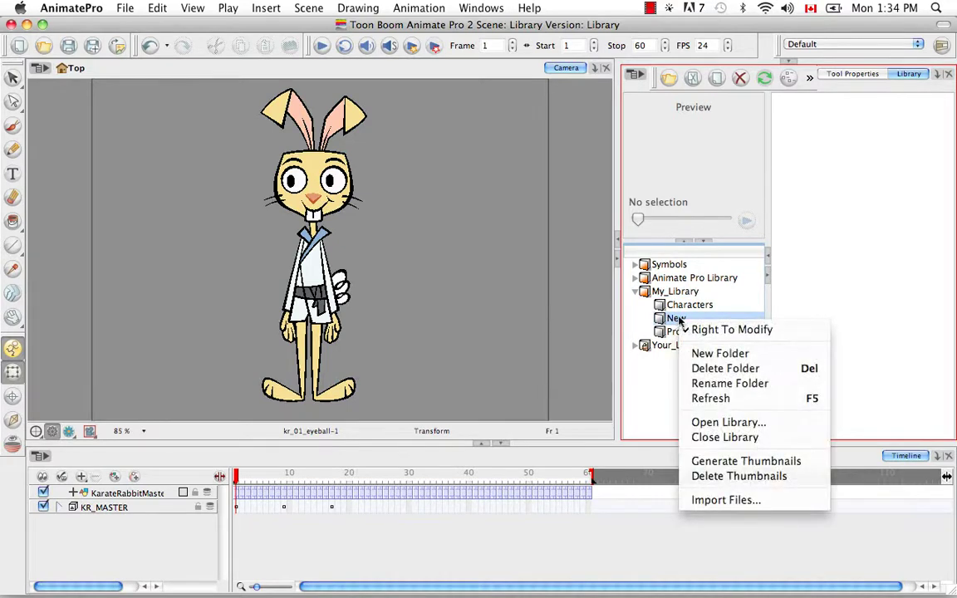
{"action": "left_click", "coordinate": [688, 384]}
{"action": "key", "text": "BackSpace"}
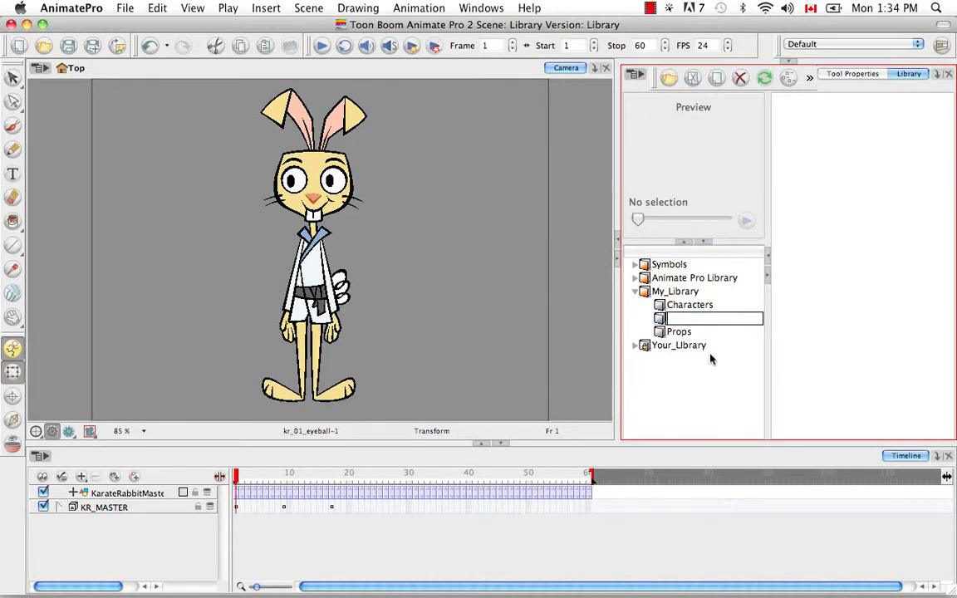
{"action": "type", "text": "Backgrounds"}
{"action": "key", "text": "Return"}
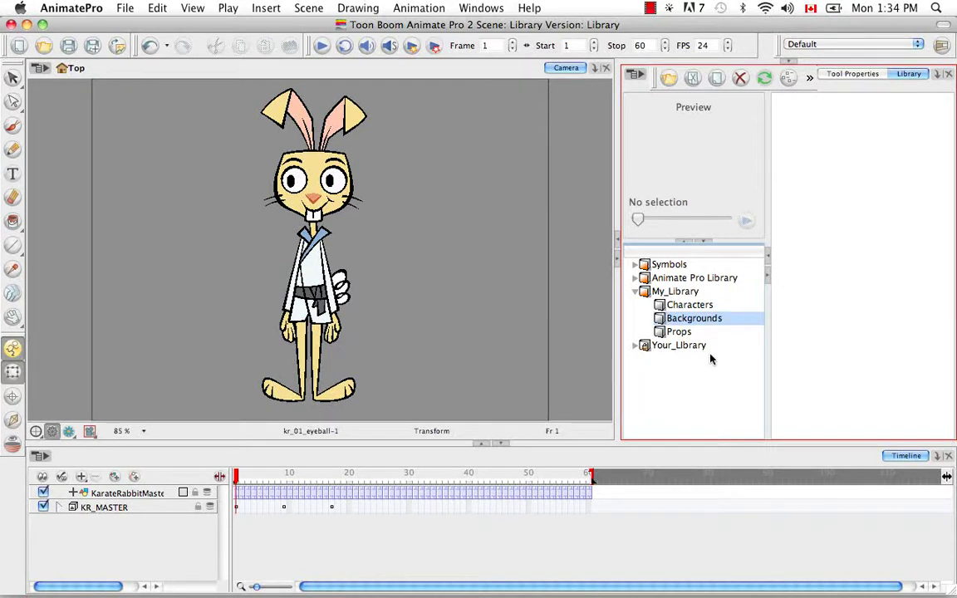
{"action": "left_click", "coordinate": [636, 292]}
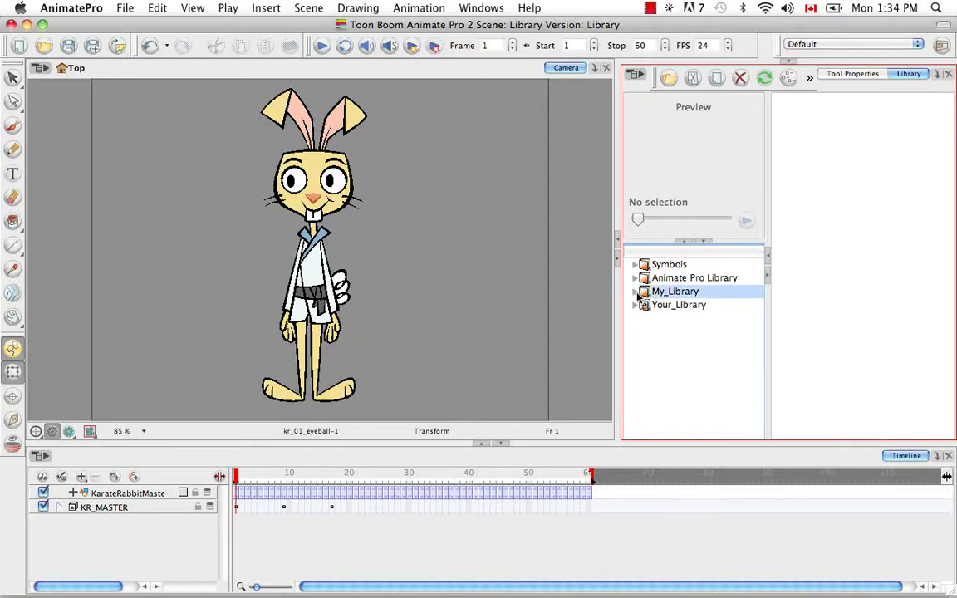
{"action": "left_click", "coordinate": [637, 292]}
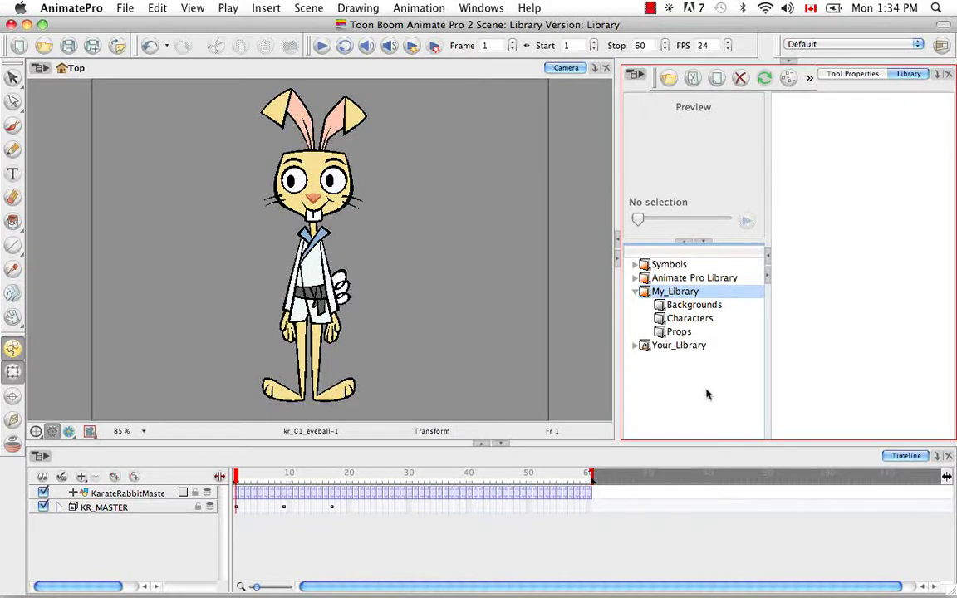
- Delete the Backgrounds folder with the toolbar X icon, confirming with Yes
{"action": "left_click", "coordinate": [712, 307]}
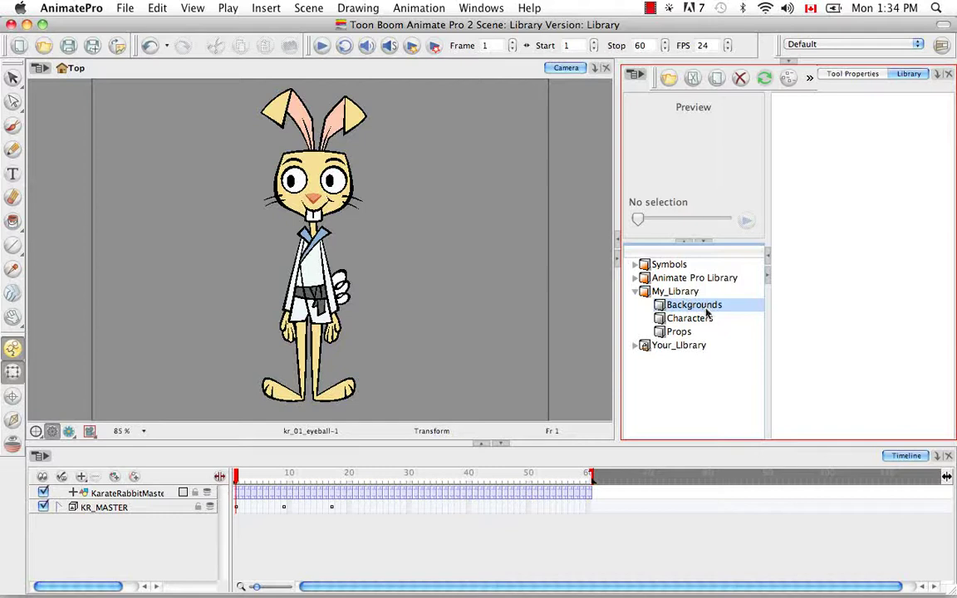
{"action": "left_click", "coordinate": [740, 78]}
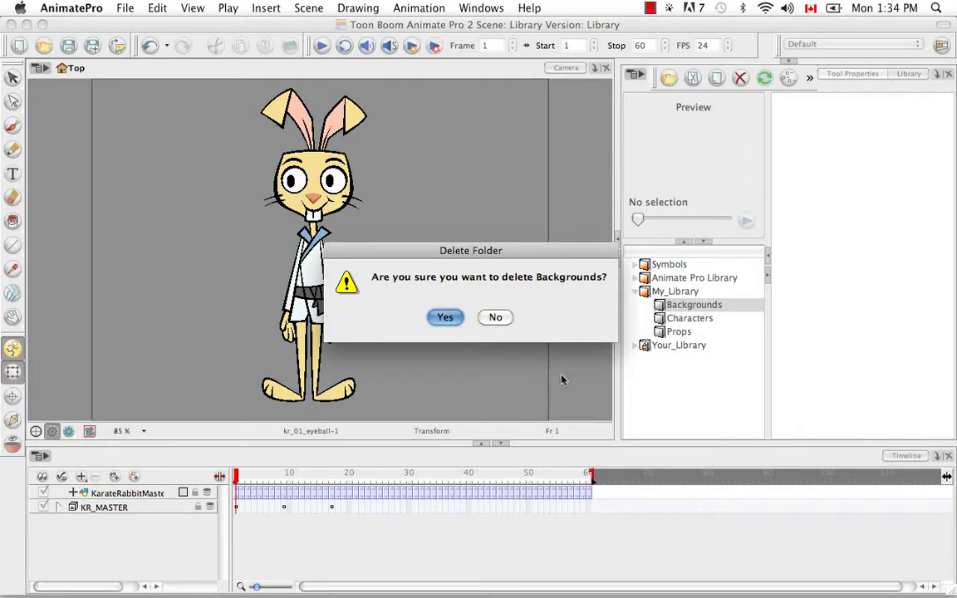
{"action": "left_click", "coordinate": [444, 316]}
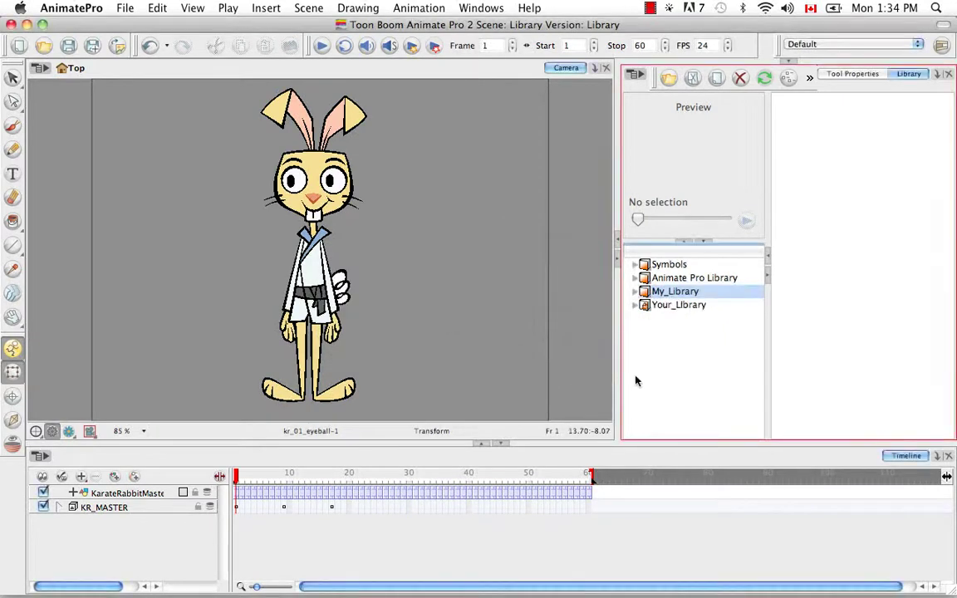
{"action": "left_click", "coordinate": [635, 292]}
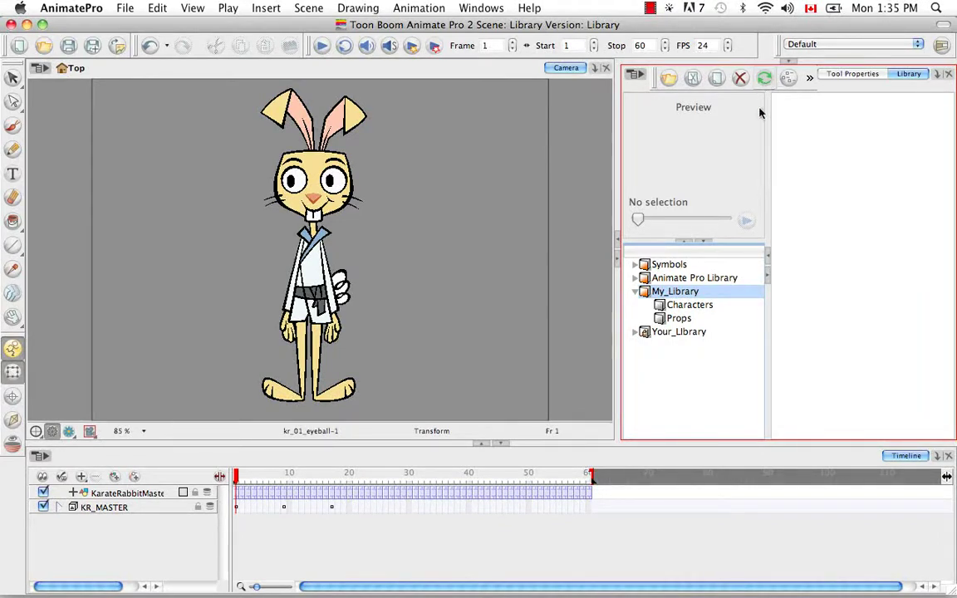
- In Finder, copy Dog Model Sheet.png from Animation/Pack06/Source
{"action": "mouse_move", "coordinate": [158, 591]}
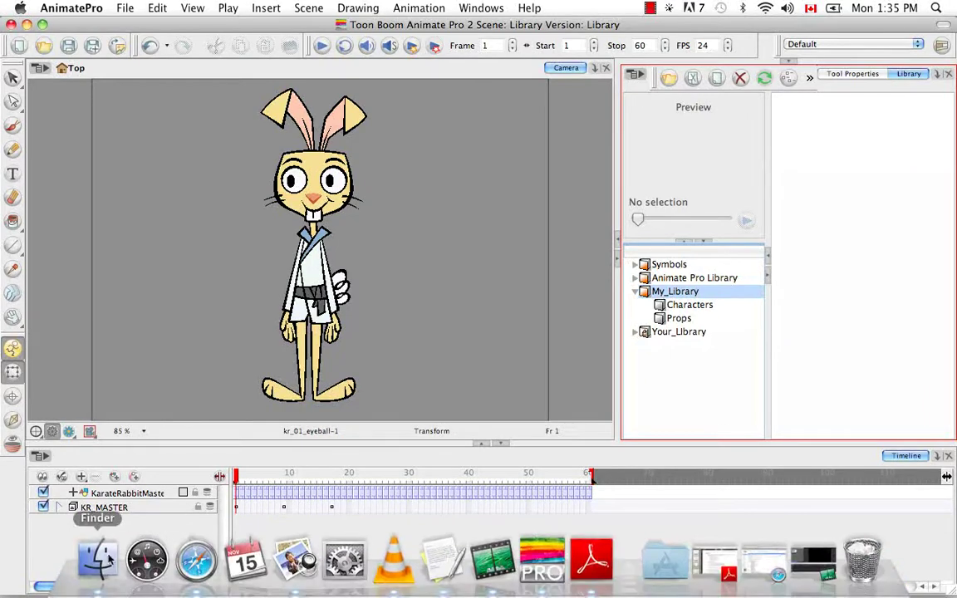
{"action": "left_click", "coordinate": [98, 560]}
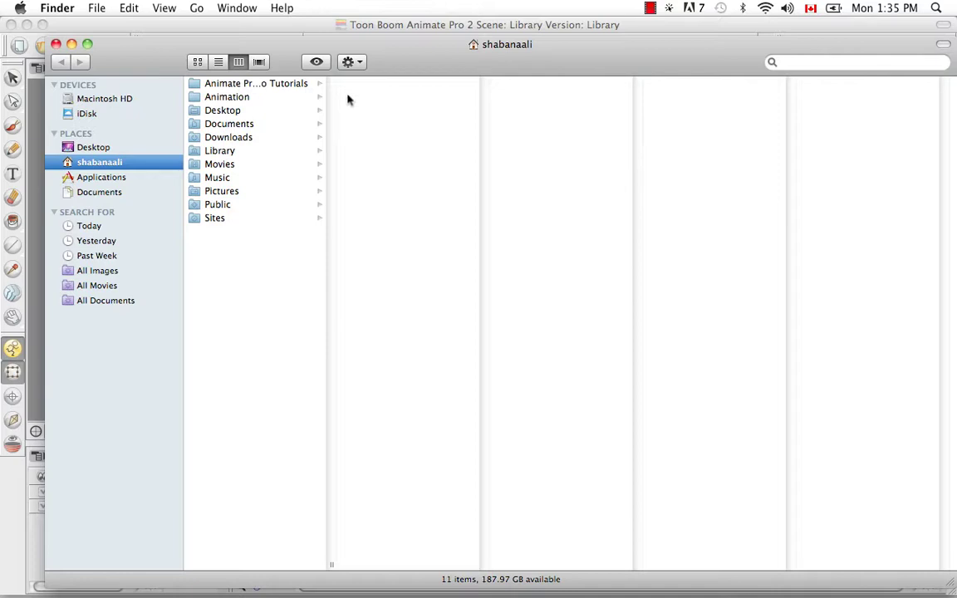
{"action": "left_click", "coordinate": [209, 96]}
{"action": "left_click", "coordinate": [378, 84]}
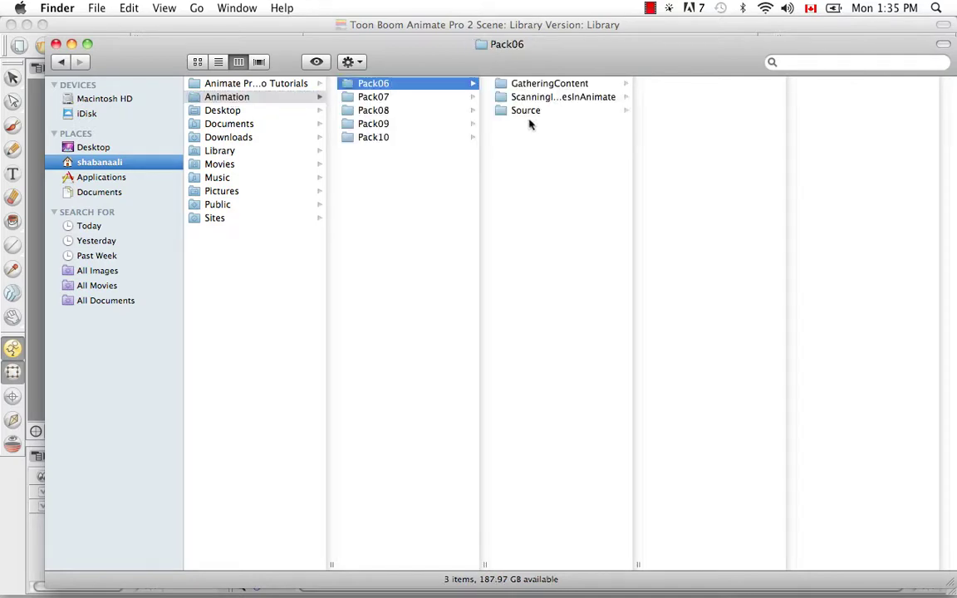
{"action": "left_click", "coordinate": [527, 110]}
{"action": "left_click", "coordinate": [709, 86]}
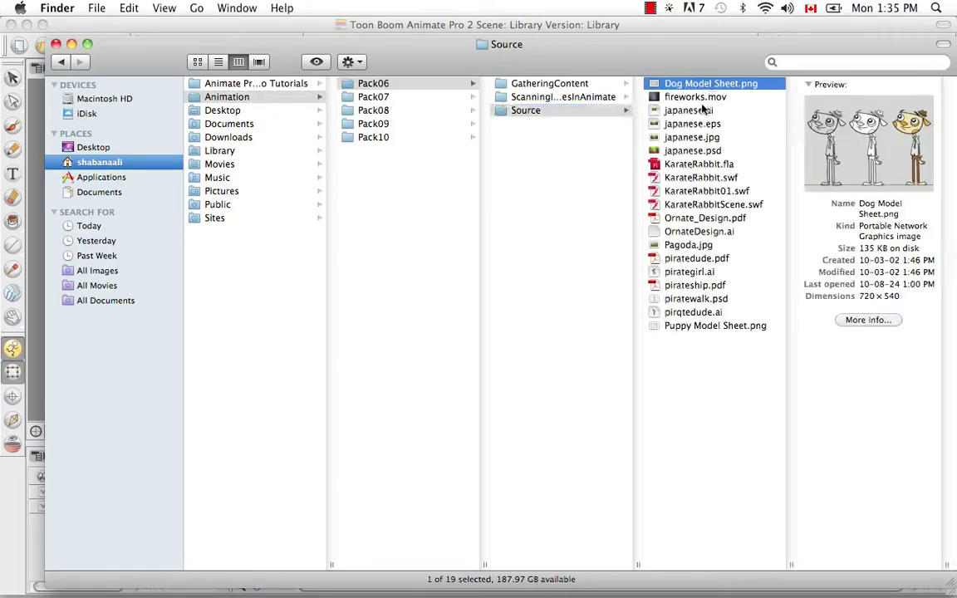
{"action": "key", "text": "super+c"}
- Paste the file into Documents/My_Library/Characters
{"action": "left_click", "coordinate": [88, 192]}
{"action": "left_click", "coordinate": [224, 100]}
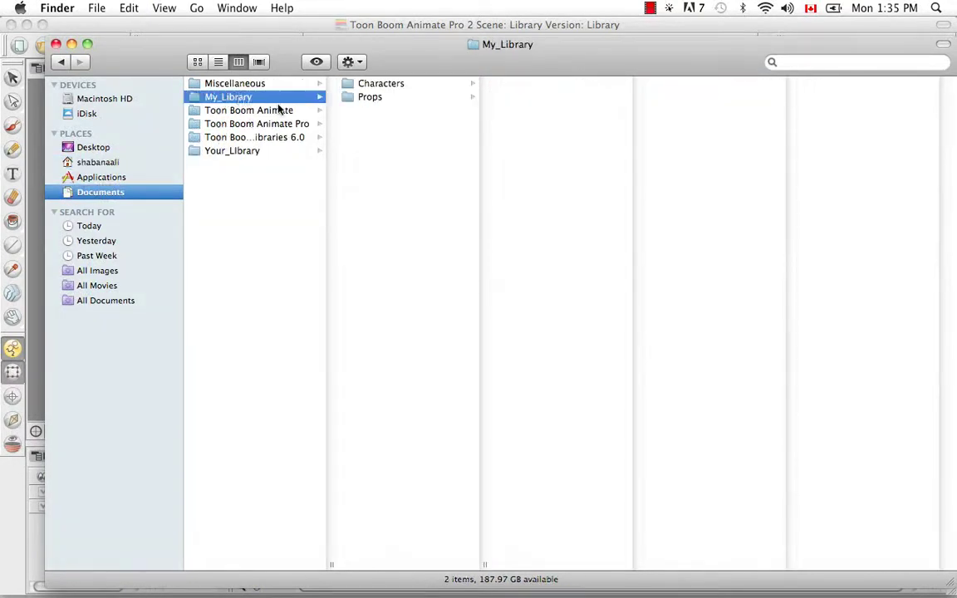
{"action": "left_click", "coordinate": [397, 85]}
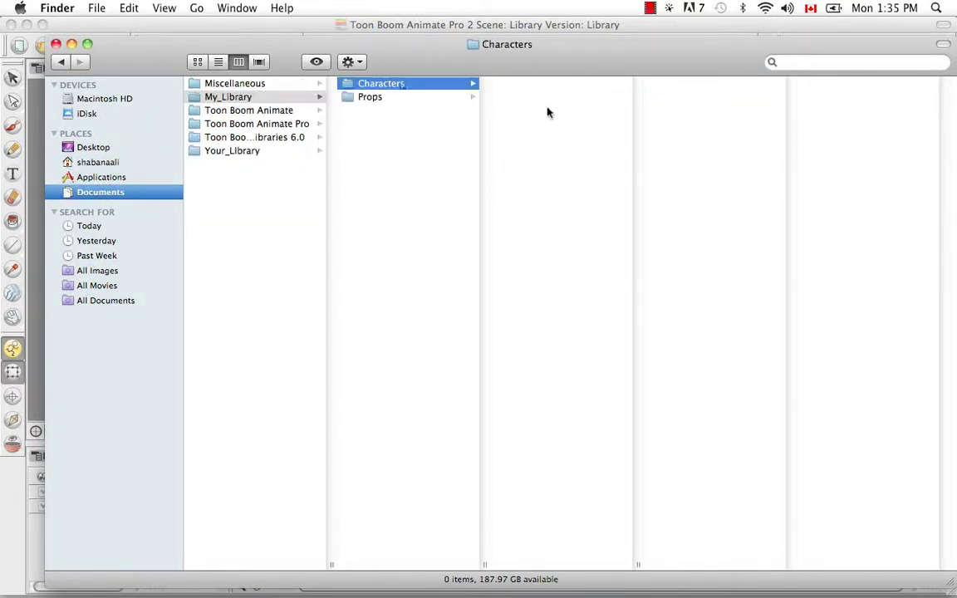
{"action": "key", "text": "super+v"}
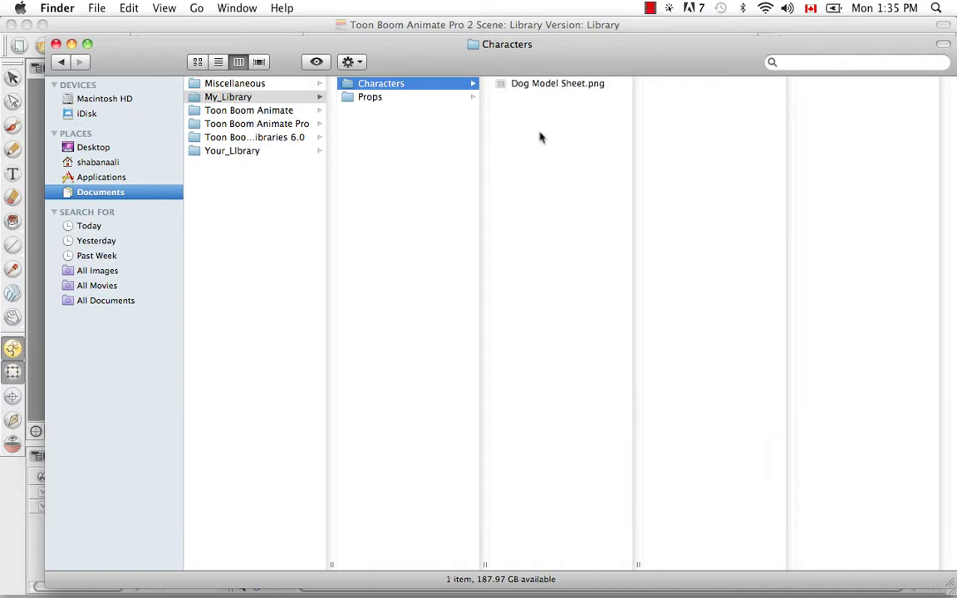
- Close Finder and refresh the Characters library folder so it lists Dog Model Sheet.png
{"action": "left_click", "coordinate": [55, 43]}
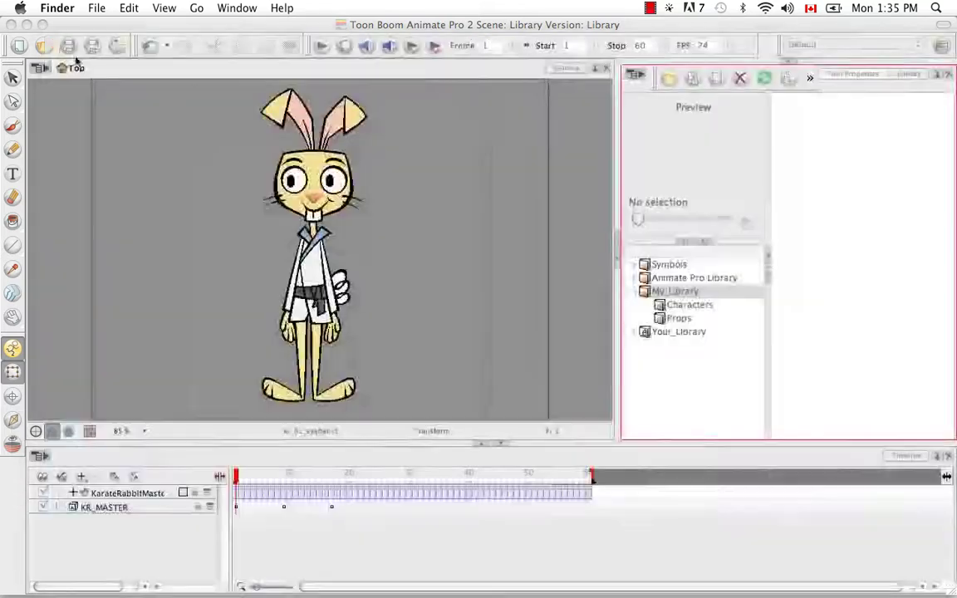
{"action": "left_click", "coordinate": [677, 309]}
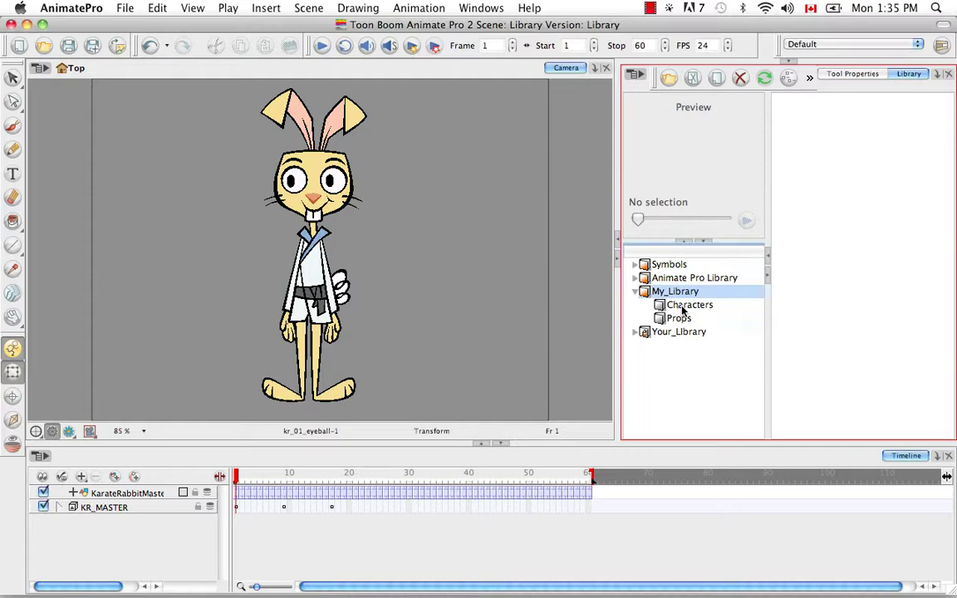
{"action": "left_click", "coordinate": [677, 307]}
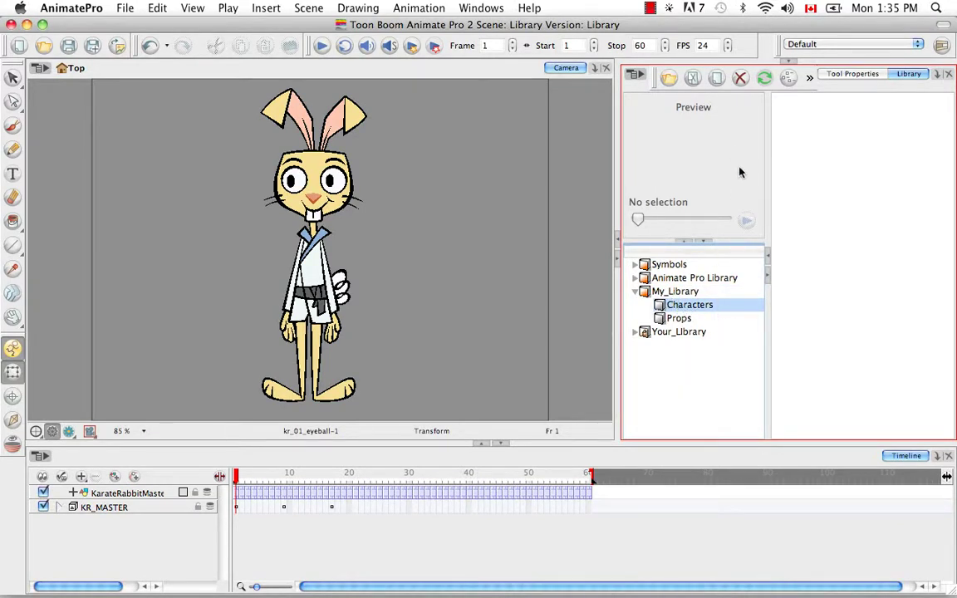
{"action": "left_click", "coordinate": [764, 80]}
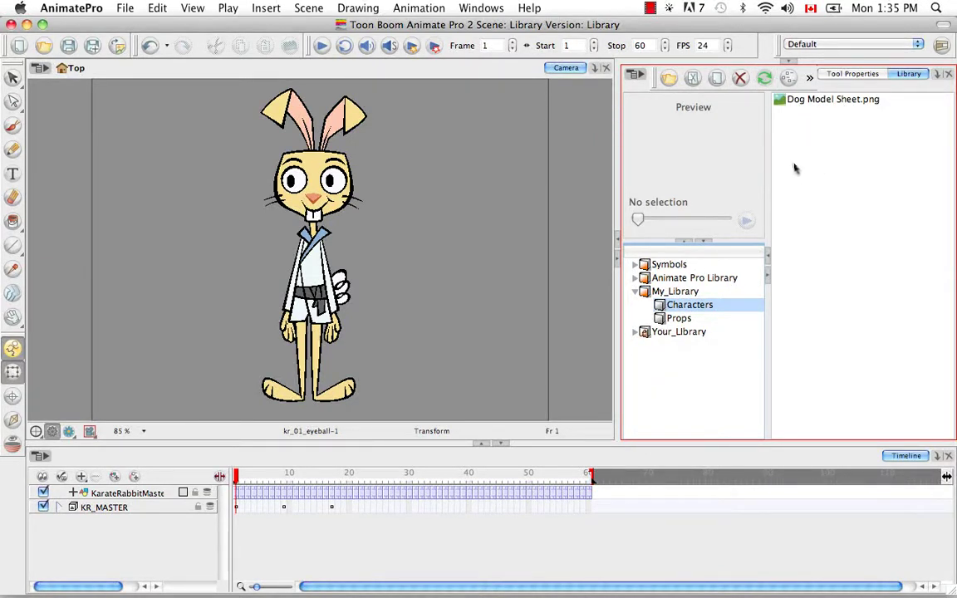
{"action": "left_click", "coordinate": [810, 79]}
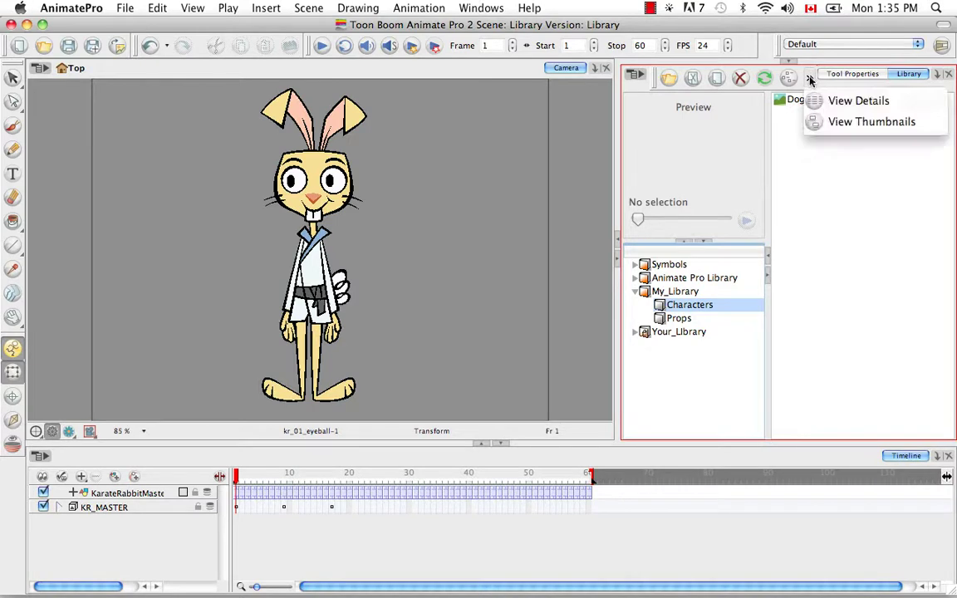
- Switch the Characters folder contents to View Thumbnails to preview Dog Model Sheet.png
{"action": "left_click", "coordinate": [818, 121]}
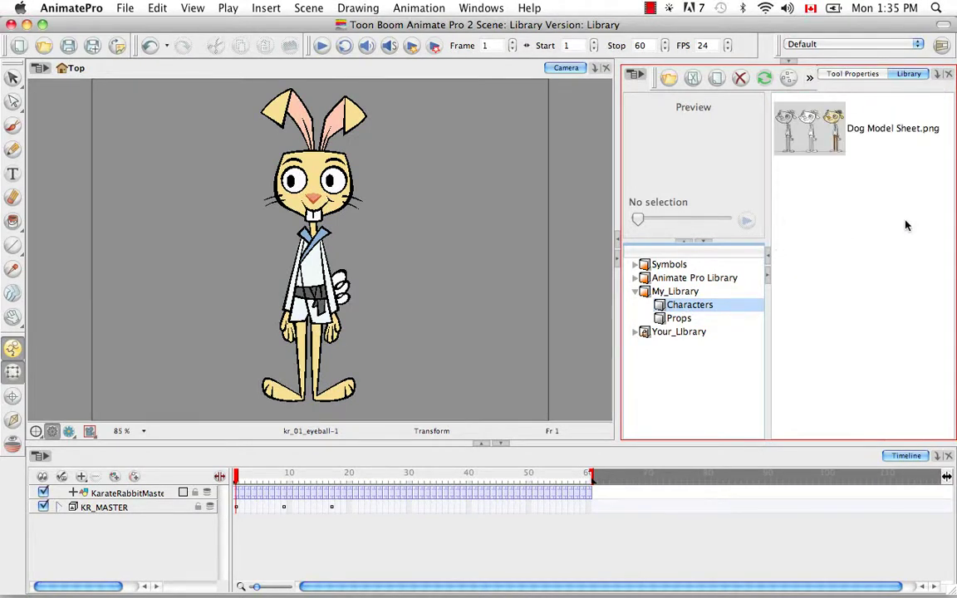